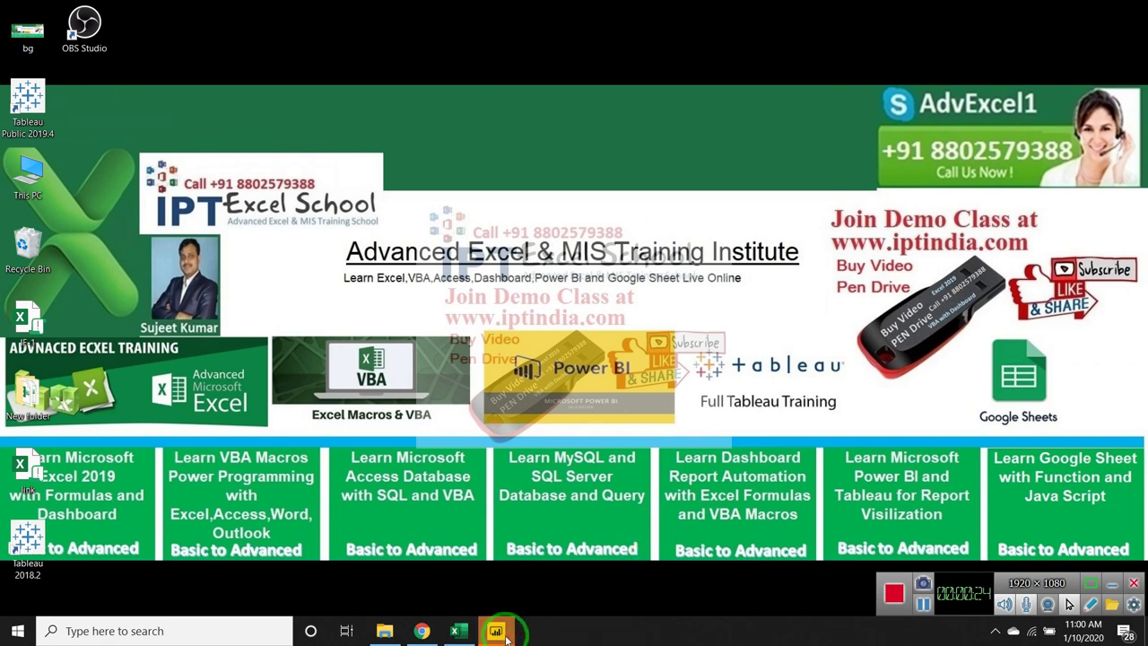
In Power BI Desktop, start Get data with Excel as the source.
mouse_move(496, 630)
drag(496, 623, 538, 464)
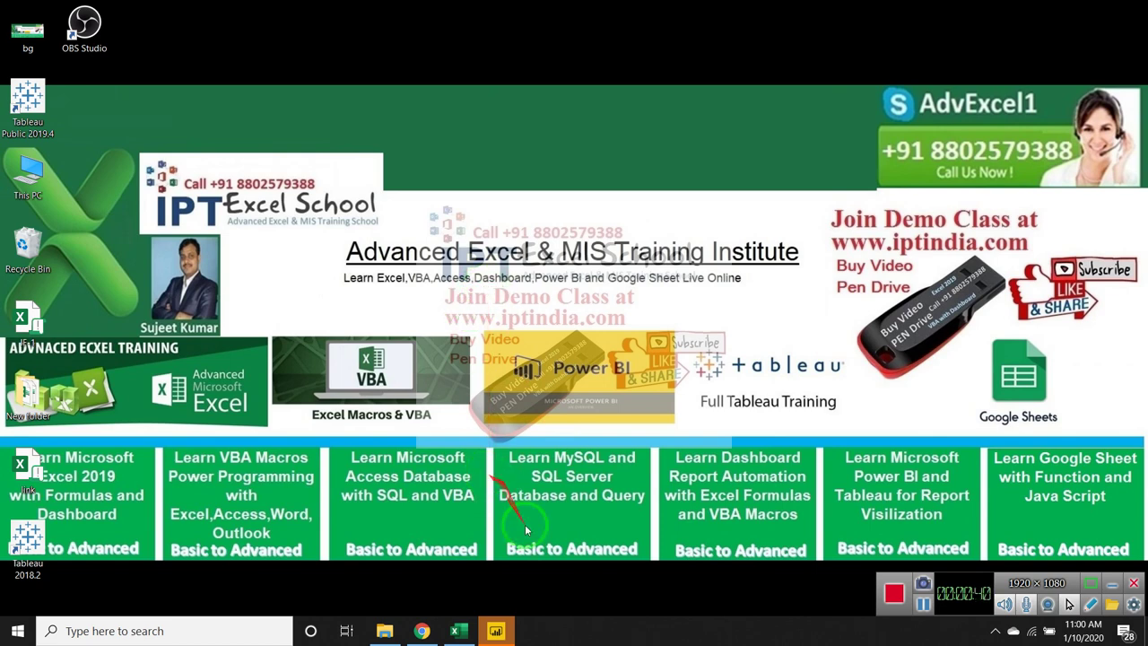
click(498, 630)
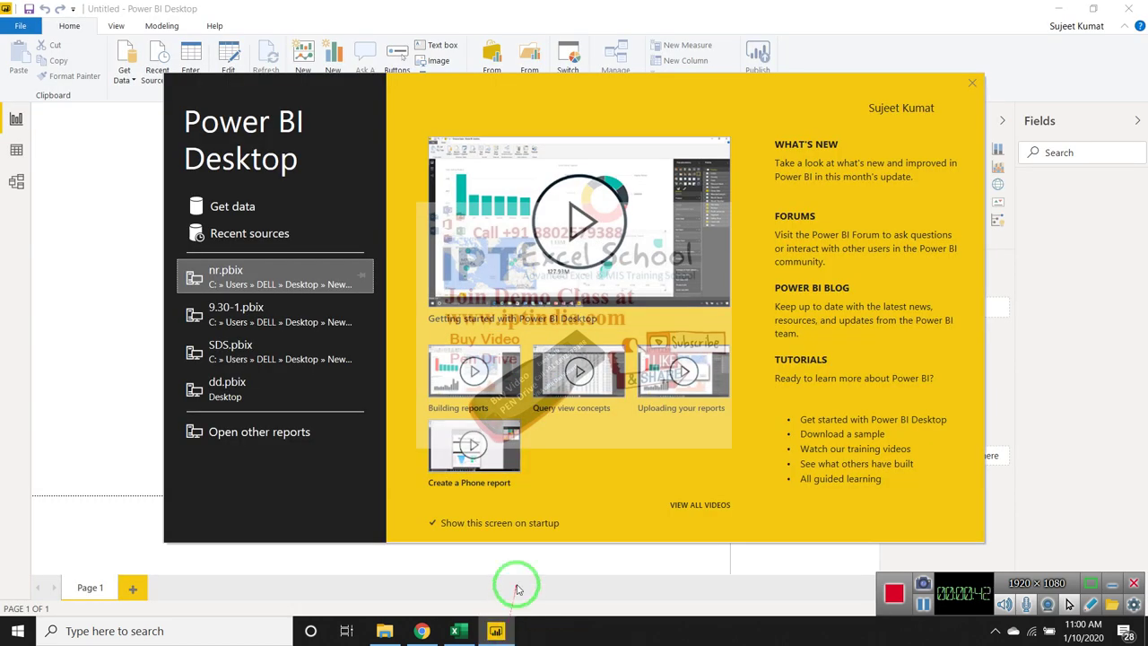
drag(937, 103, 437, 133)
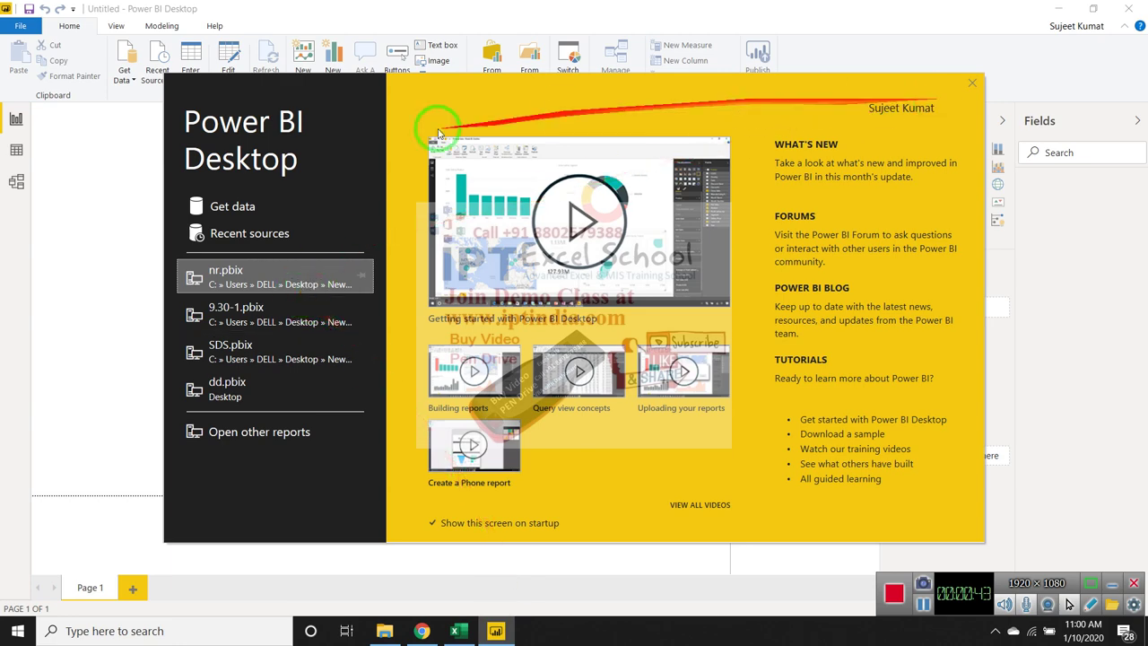
click(238, 206)
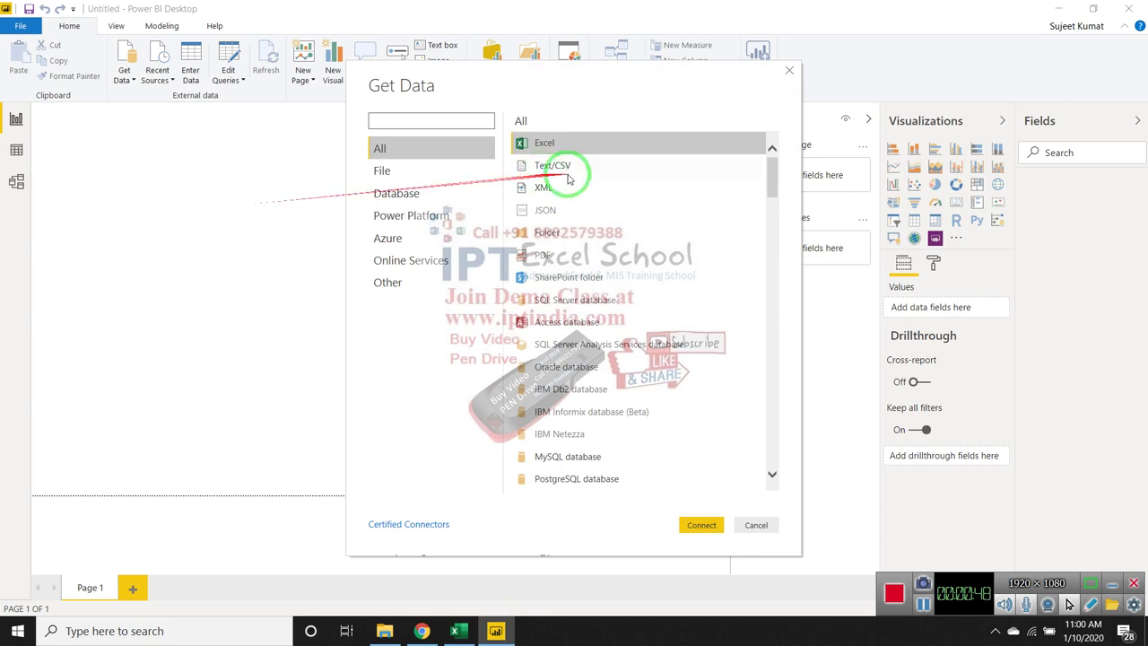
click(585, 150)
double_click(585, 150)
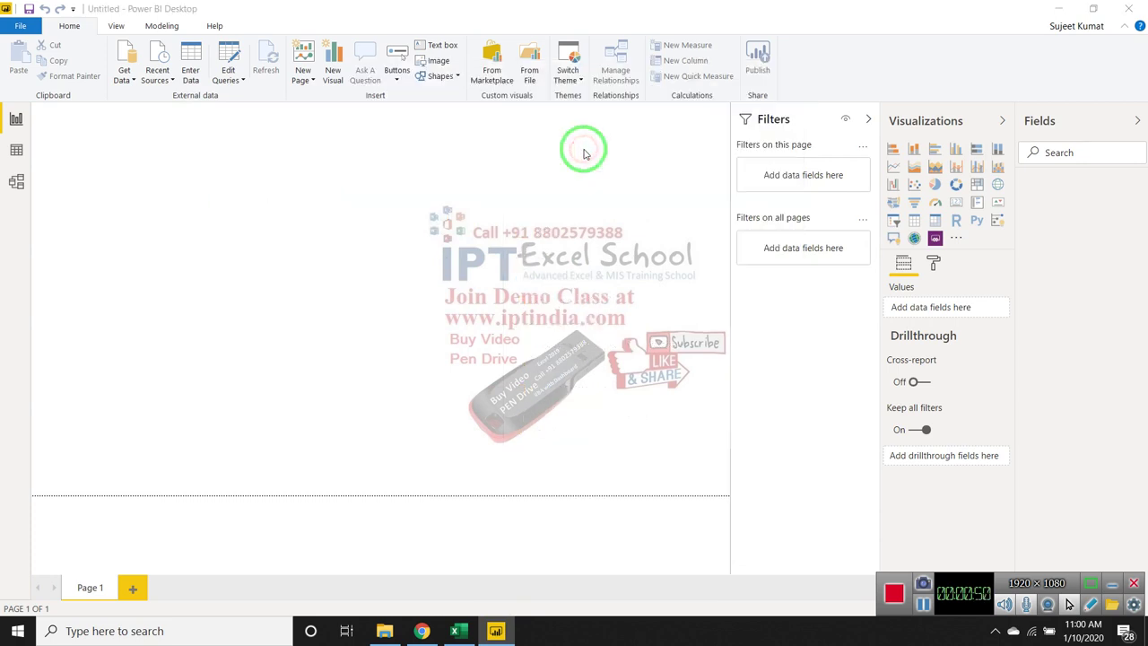
Open the Cl.xlsm workbook and dismiss the two phone notifications.
drag(583, 149, 135, 85)
click(157, 109)
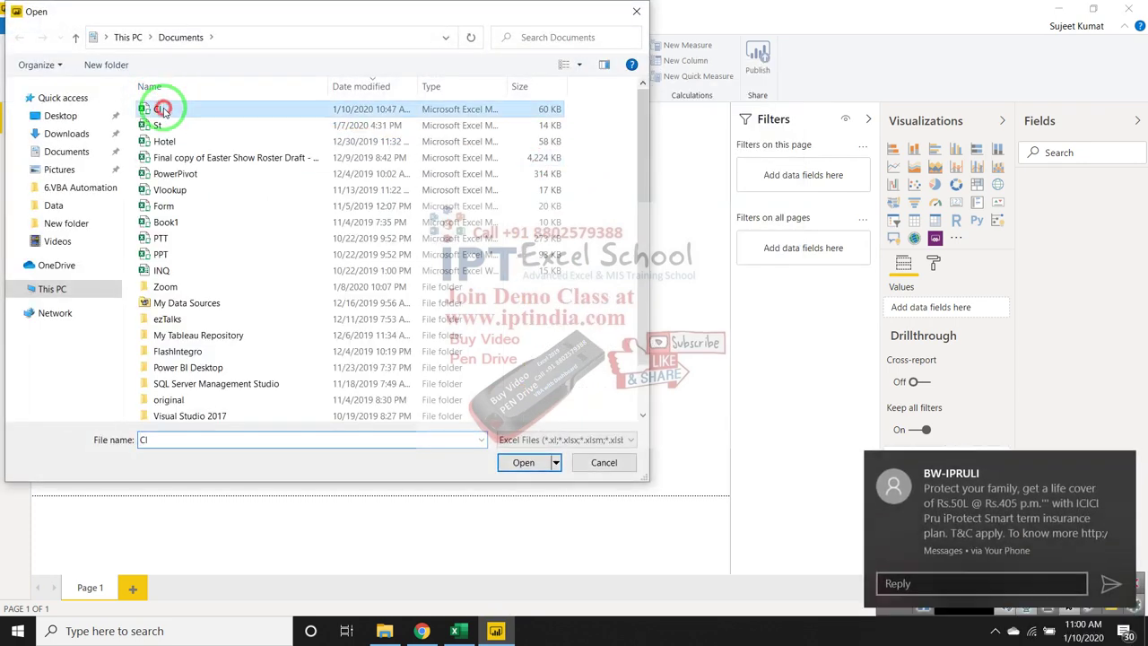
click(523, 461)
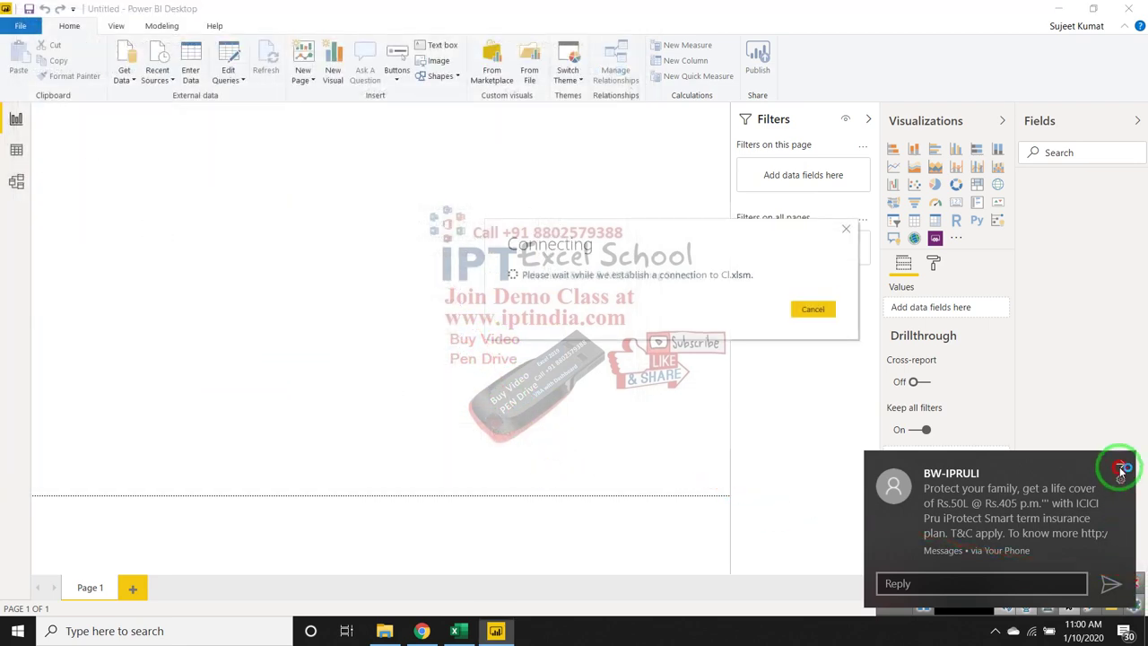
click(1122, 466)
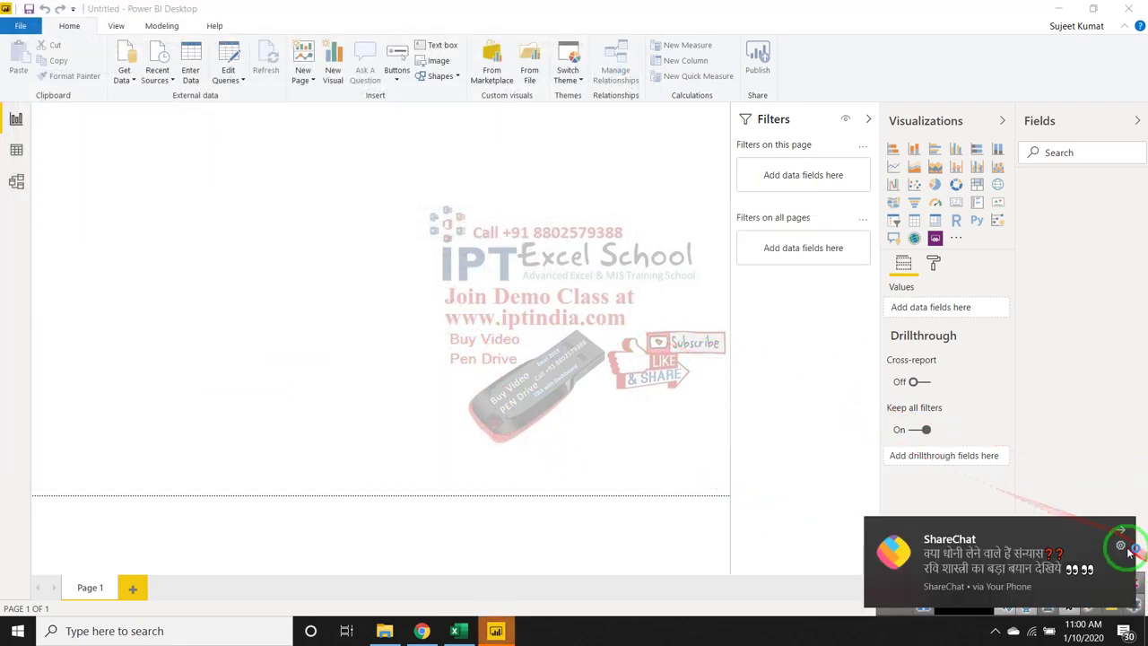
click(1119, 535)
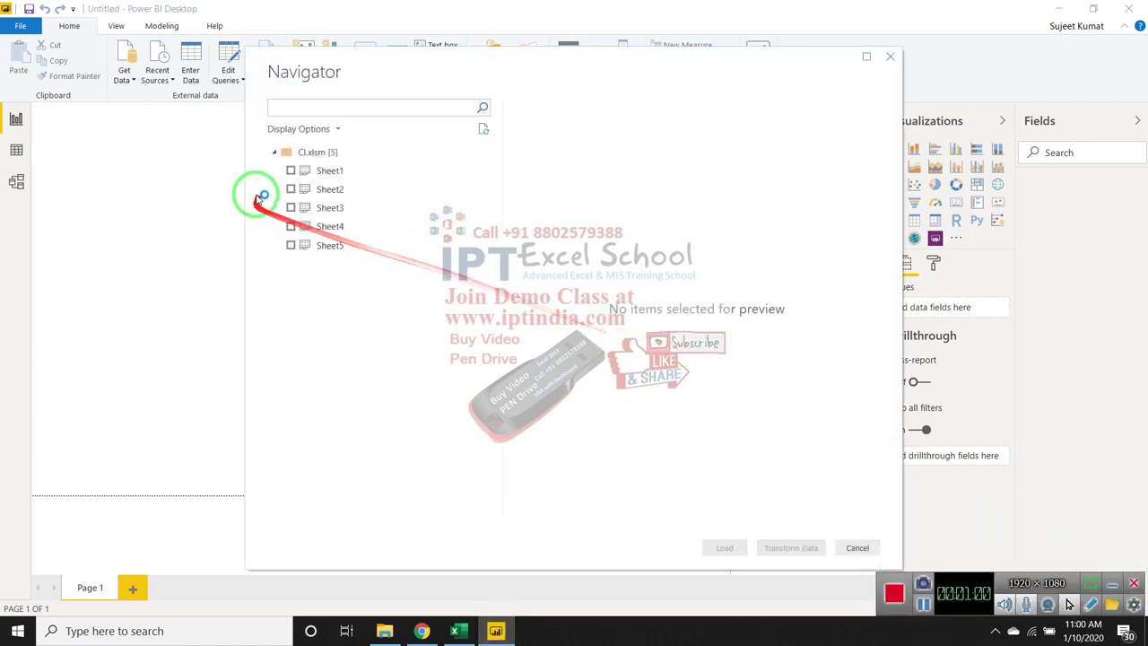
Tick Sheet1 in the Navigator and load it into the model.
click(291, 170)
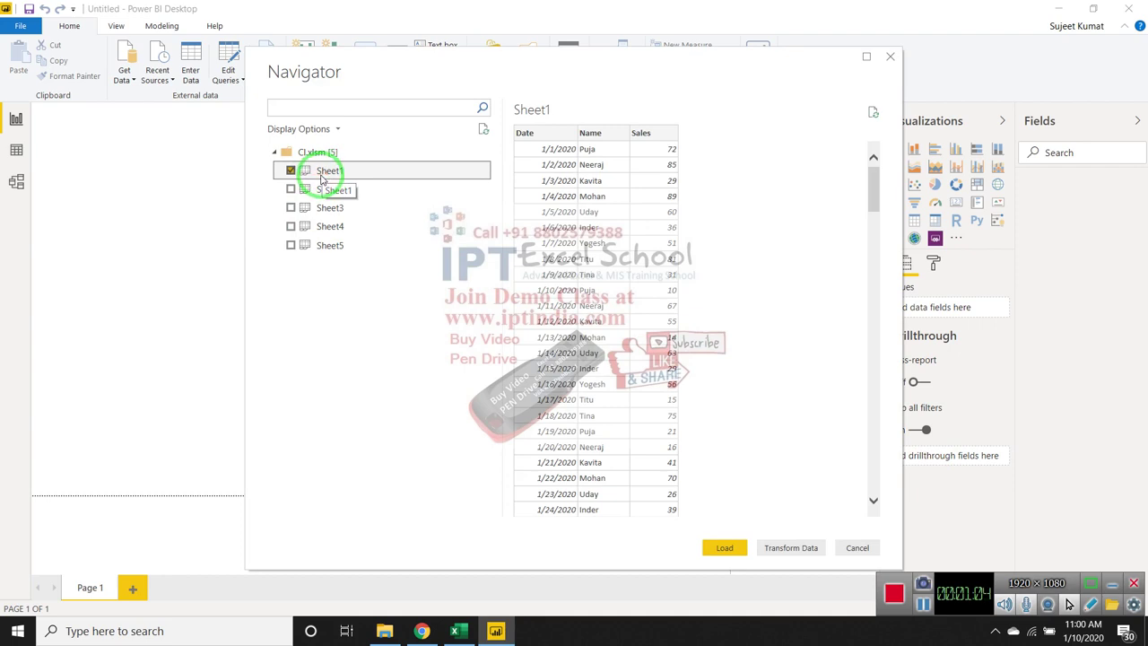
click(723, 547)
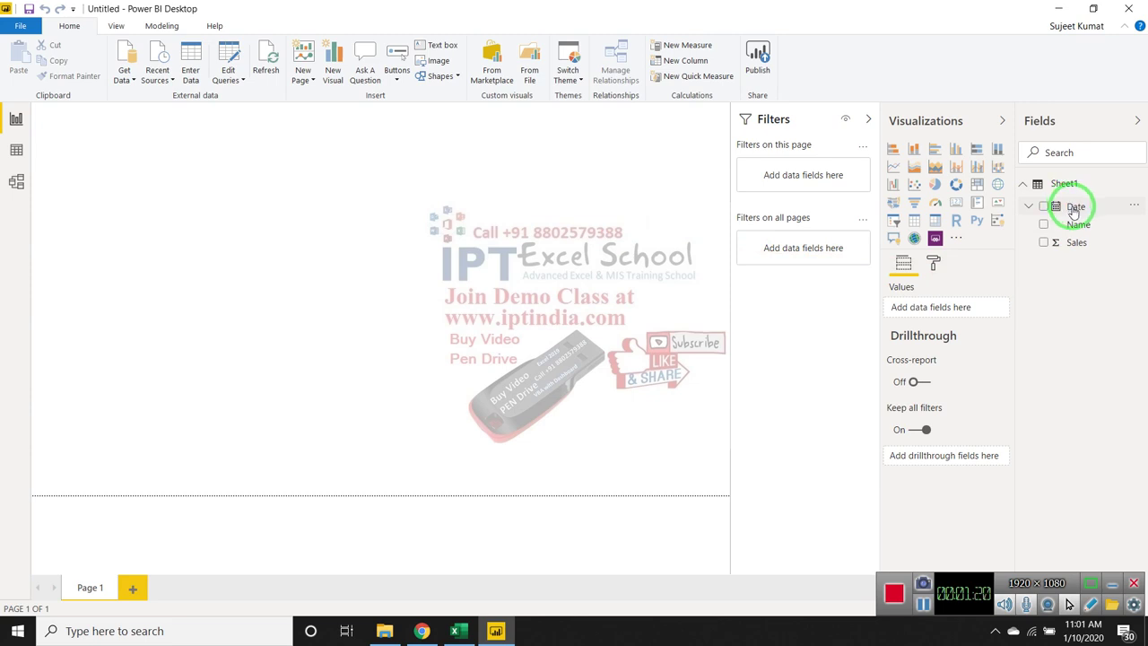
Make an enlarged column chart of Sales over the Date field.
mouse_move(1062, 207)
mouse_down()
mouse_move(801, 253)
mouse_move(246, 177)
mouse_up()
drag(1094, 242, 307, 188)
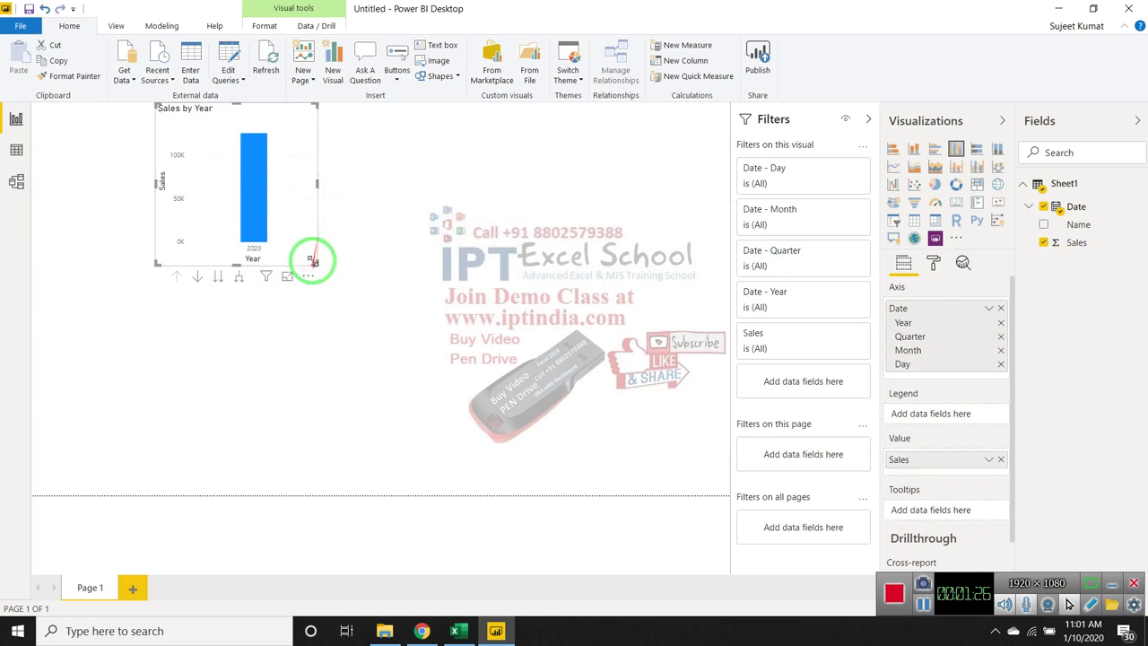
drag(315, 262, 511, 377)
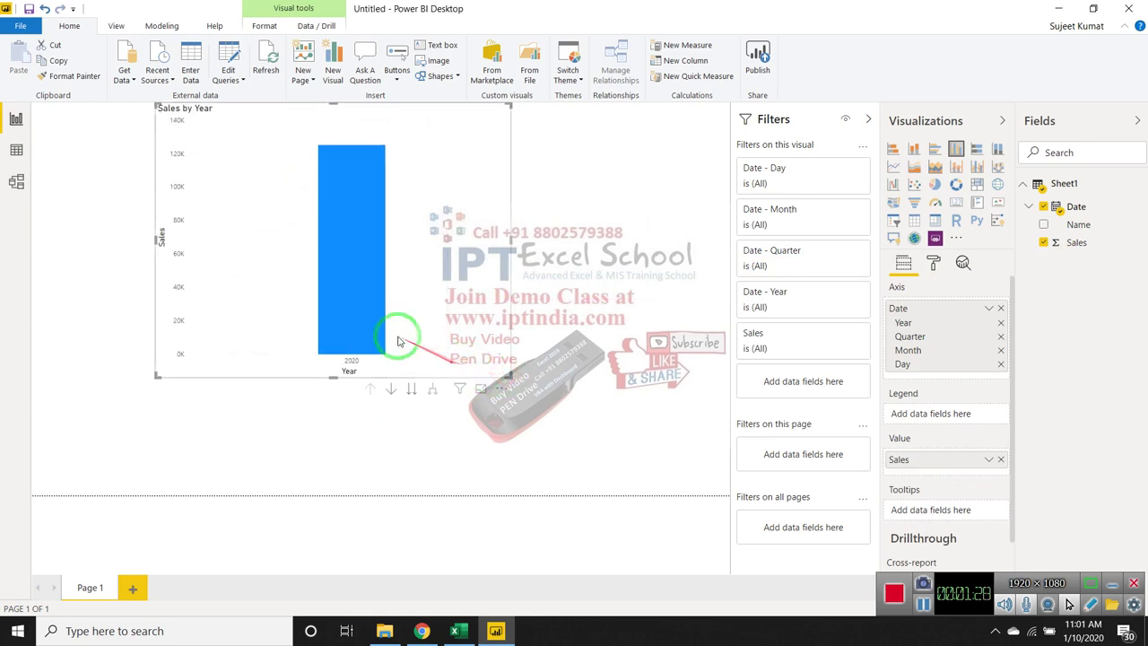
Drill the chart down through Quarter, Month and Day, then back up to Month.
click(391, 389)
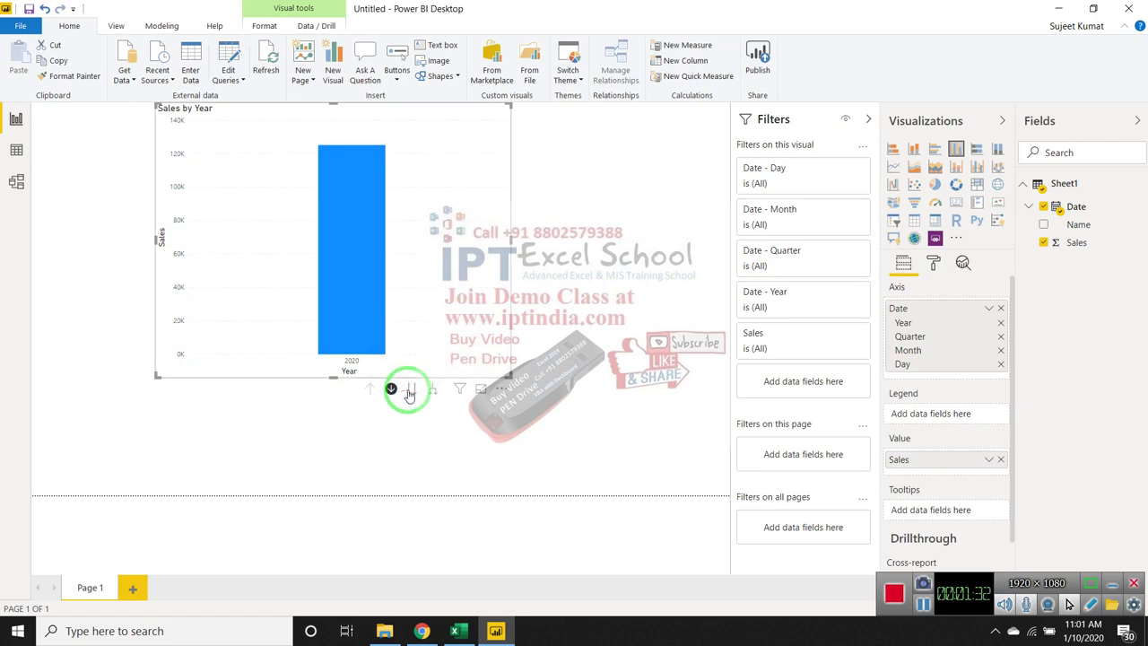
click(410, 390)
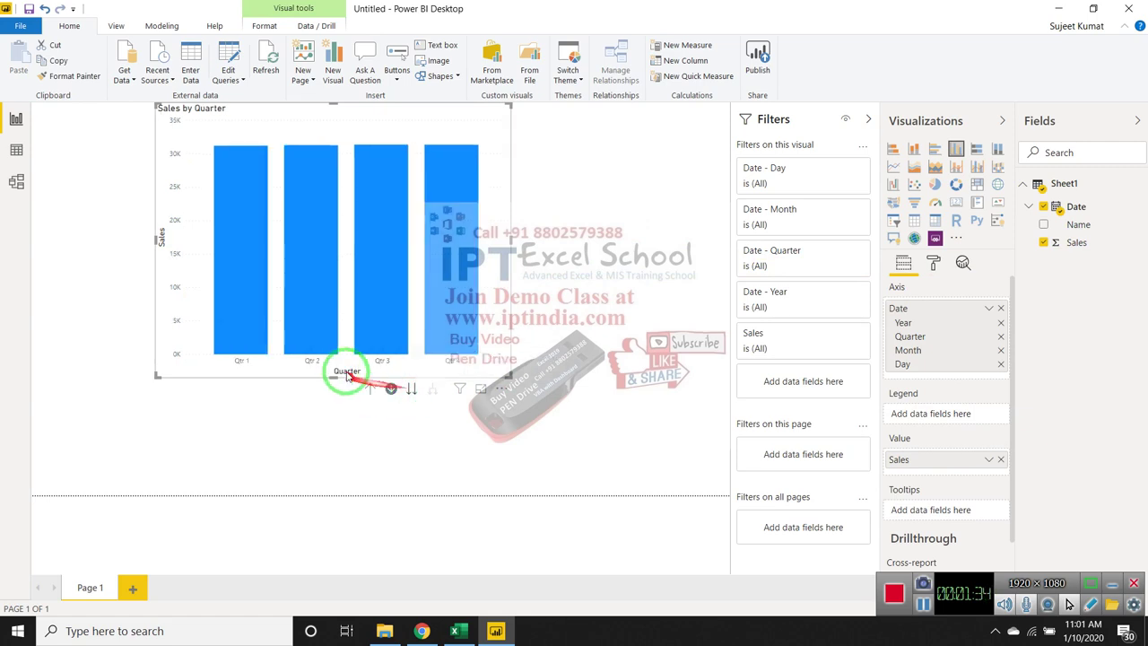
click(431, 389)
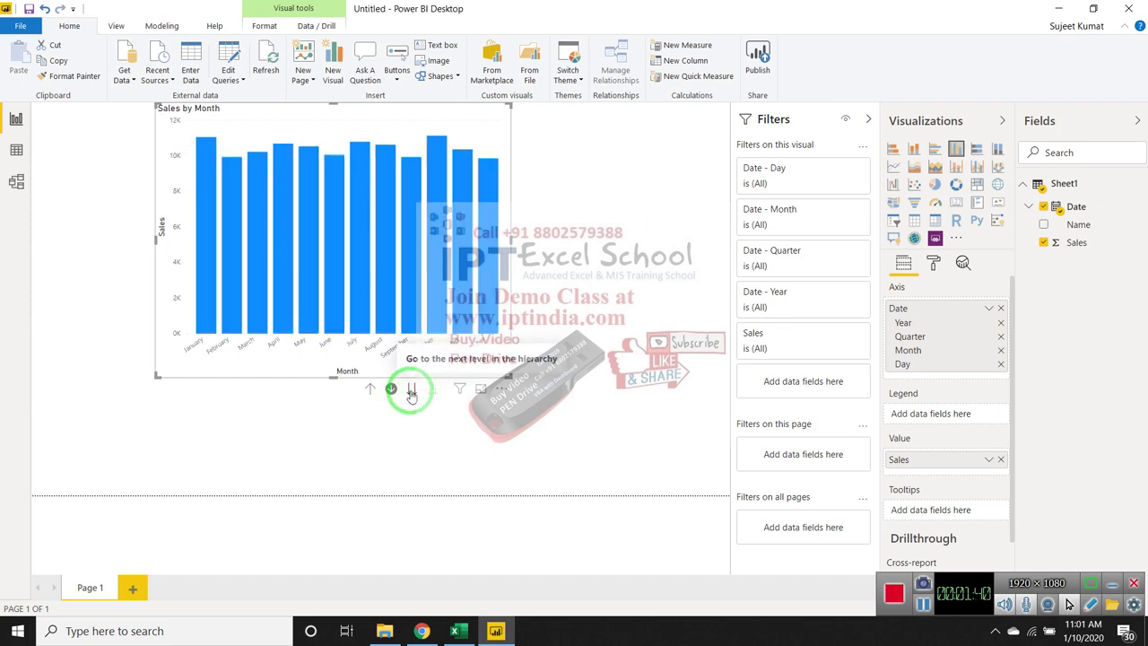
click(411, 393)
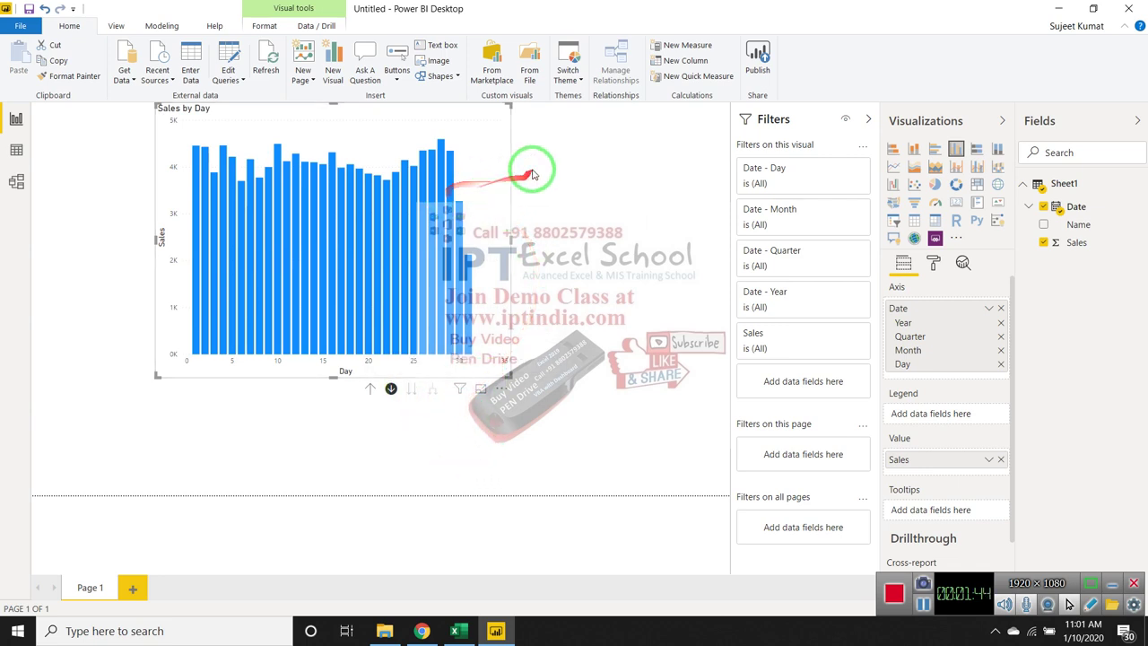
click(370, 390)
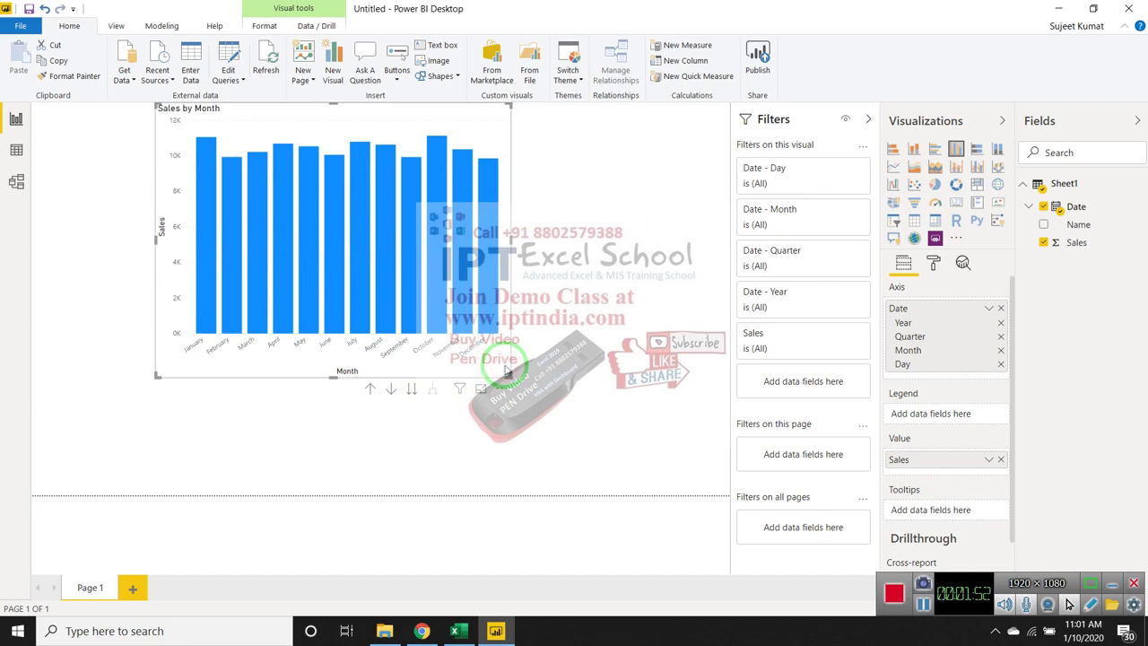
Delete the chart, then view Sheet1's rows with Sales selected and Modeling commands showing.
key(Delete)
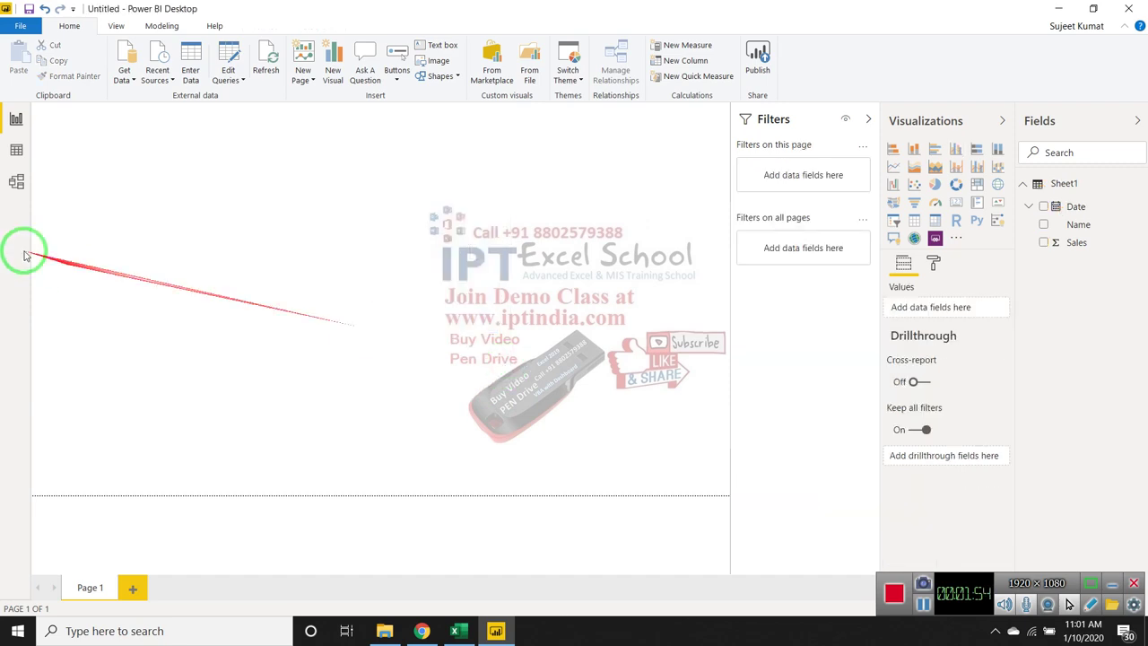
click(20, 153)
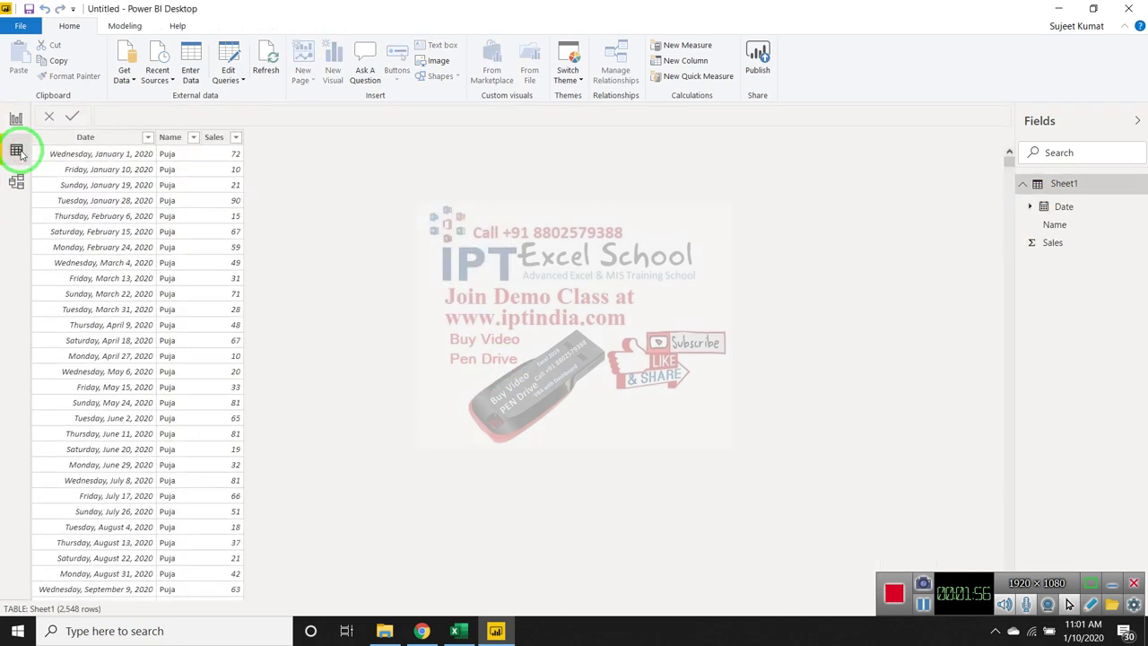
click(204, 154)
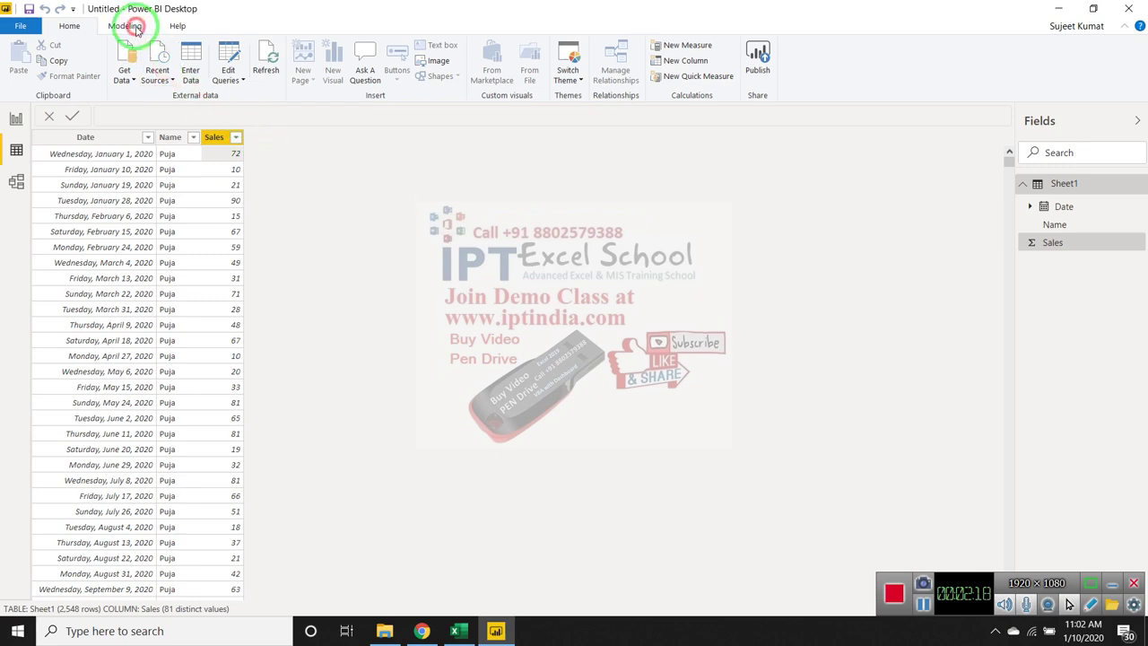
click(135, 28)
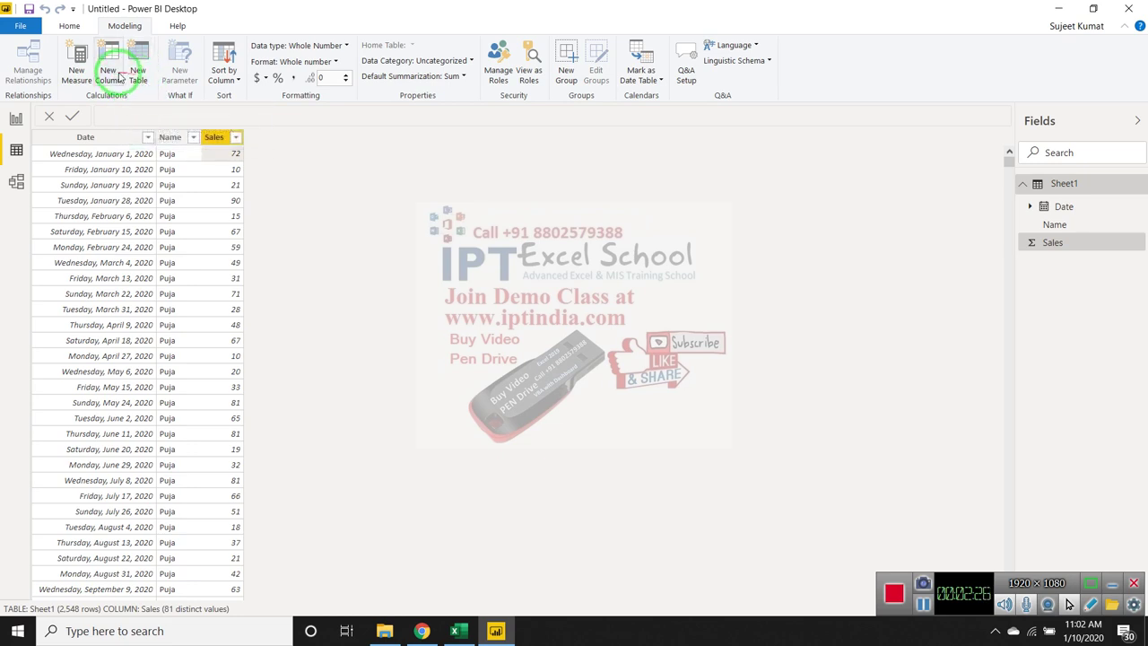
Add a new Sheet1 column defined as Month = FORMAT([Date],"MMMM").
click(113, 76)
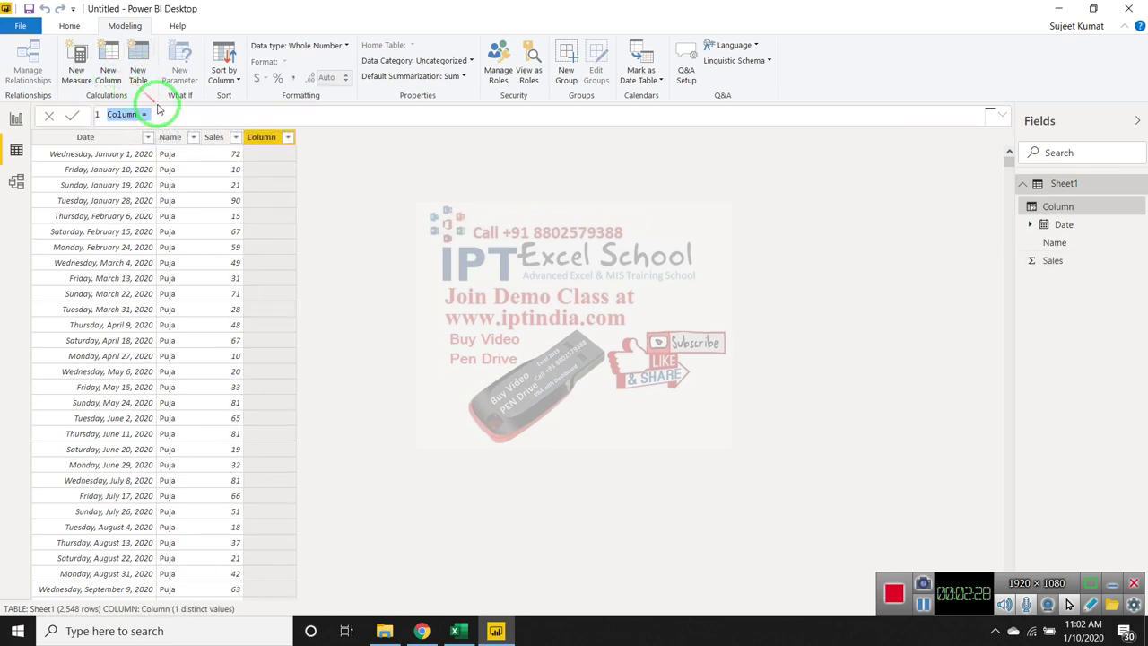
click(148, 117)
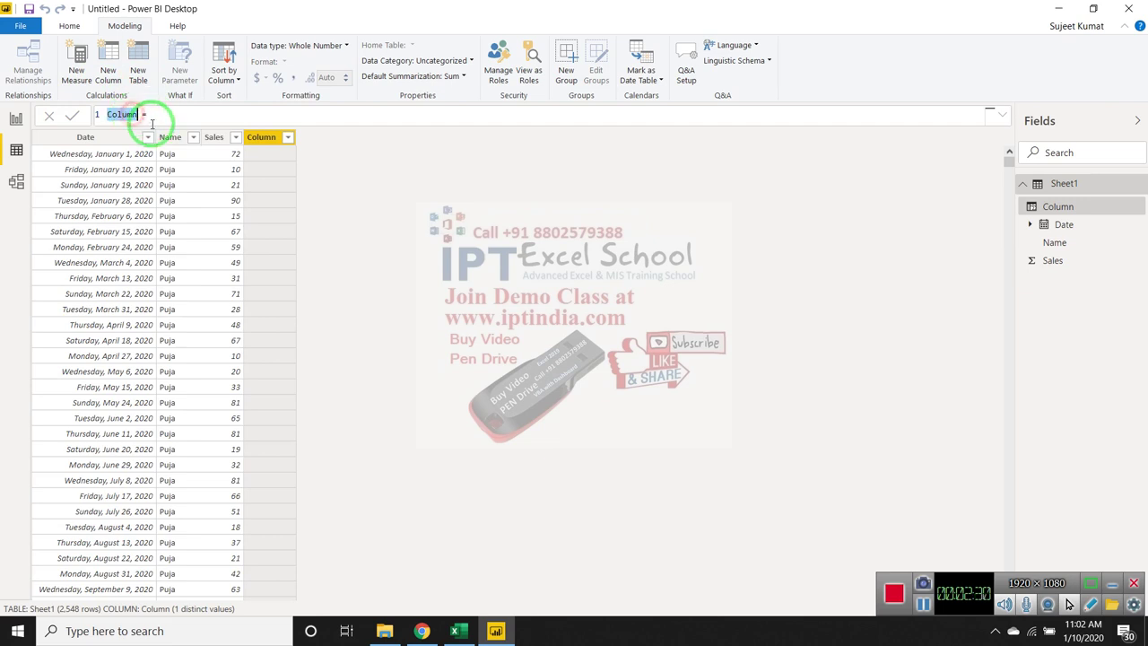
text(Mont)
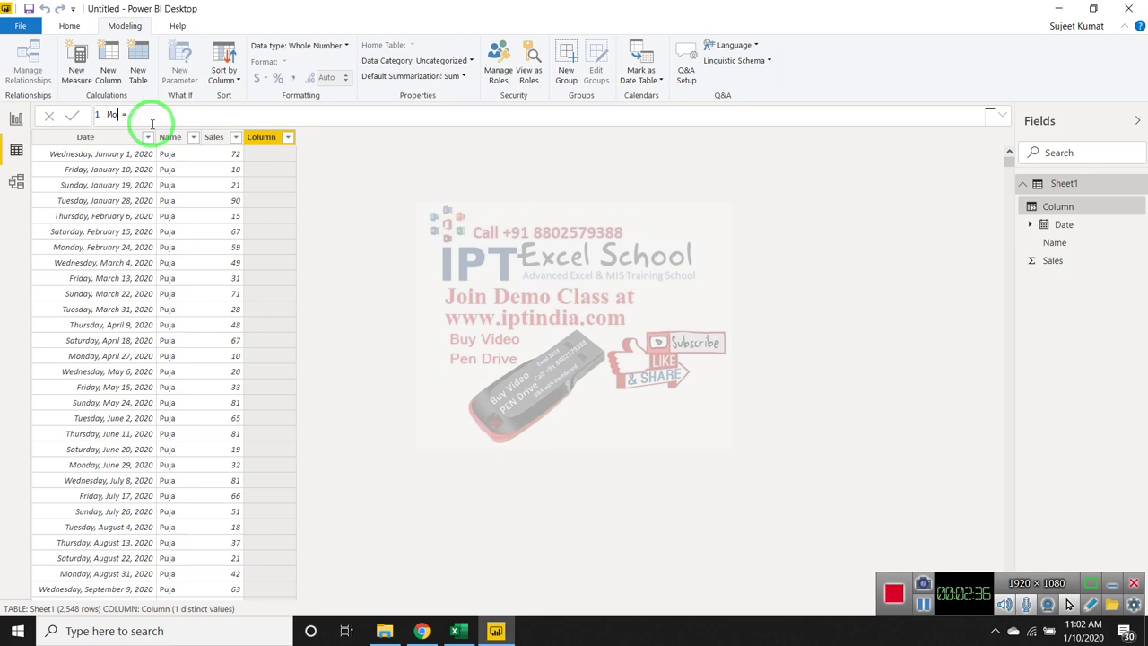
text(h)
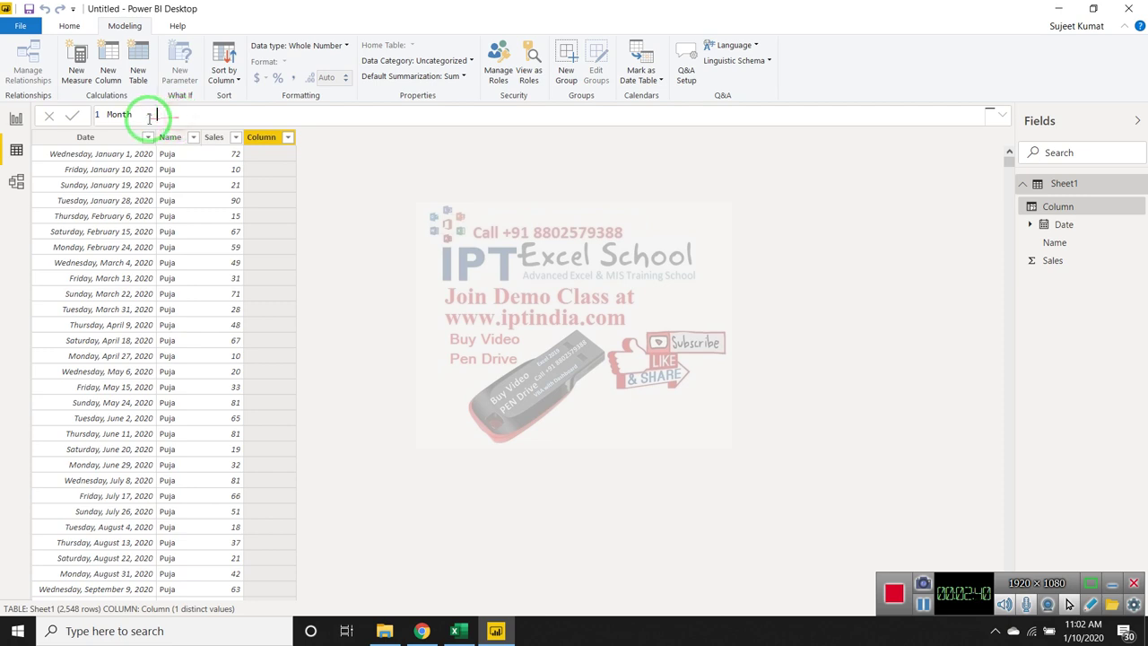
click(182, 116)
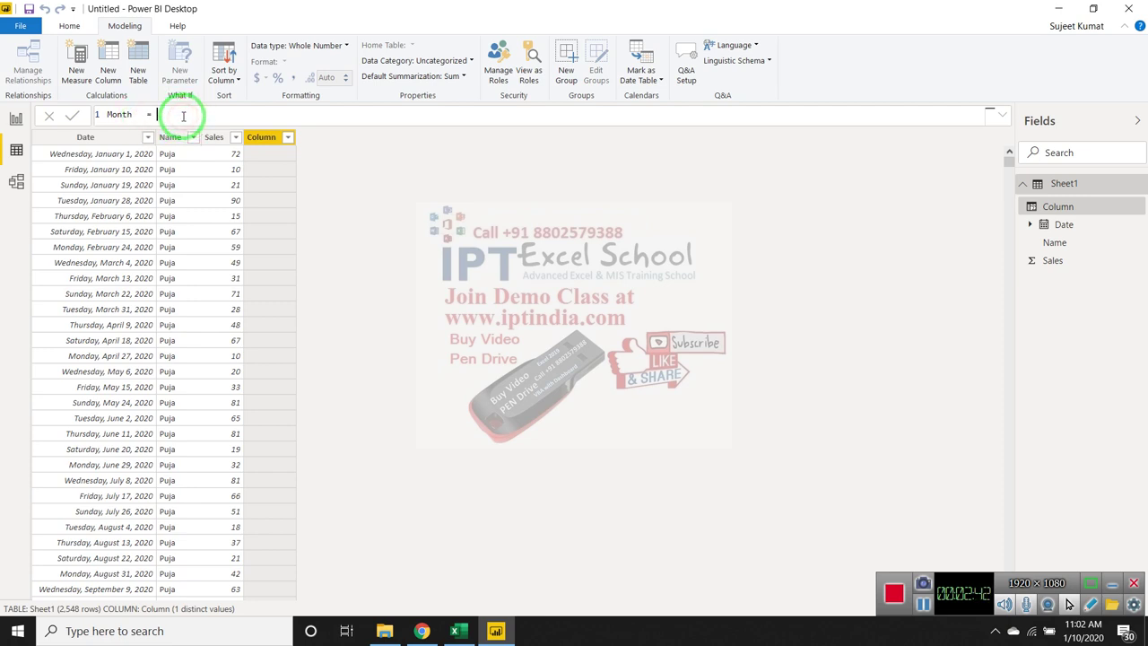
text(for)
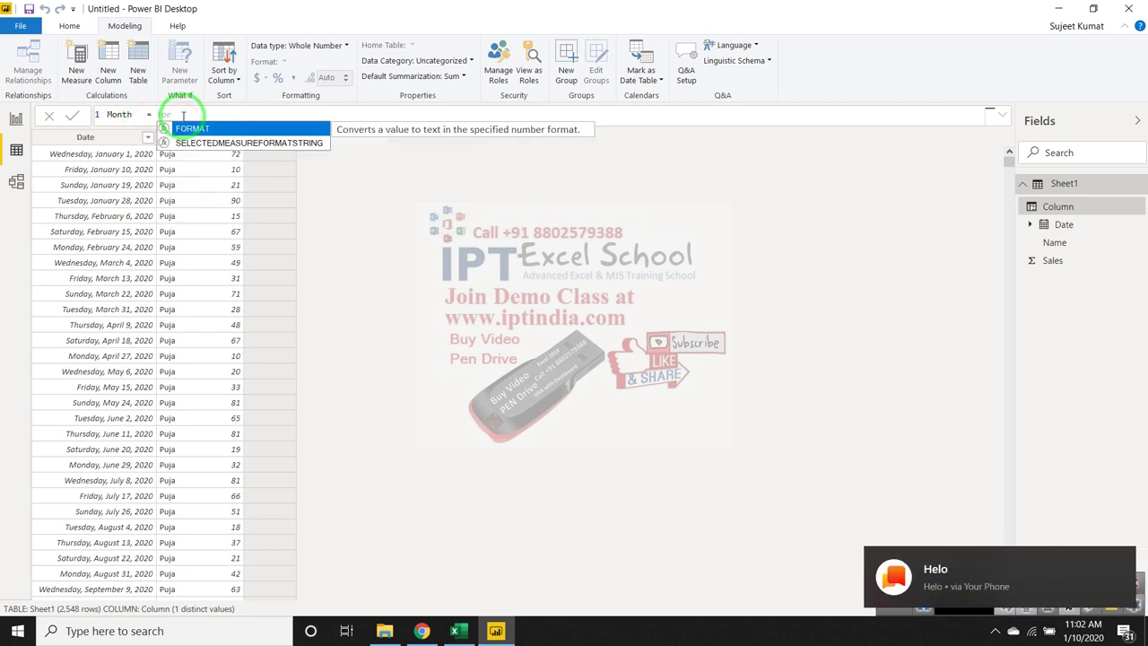
key(Tab)
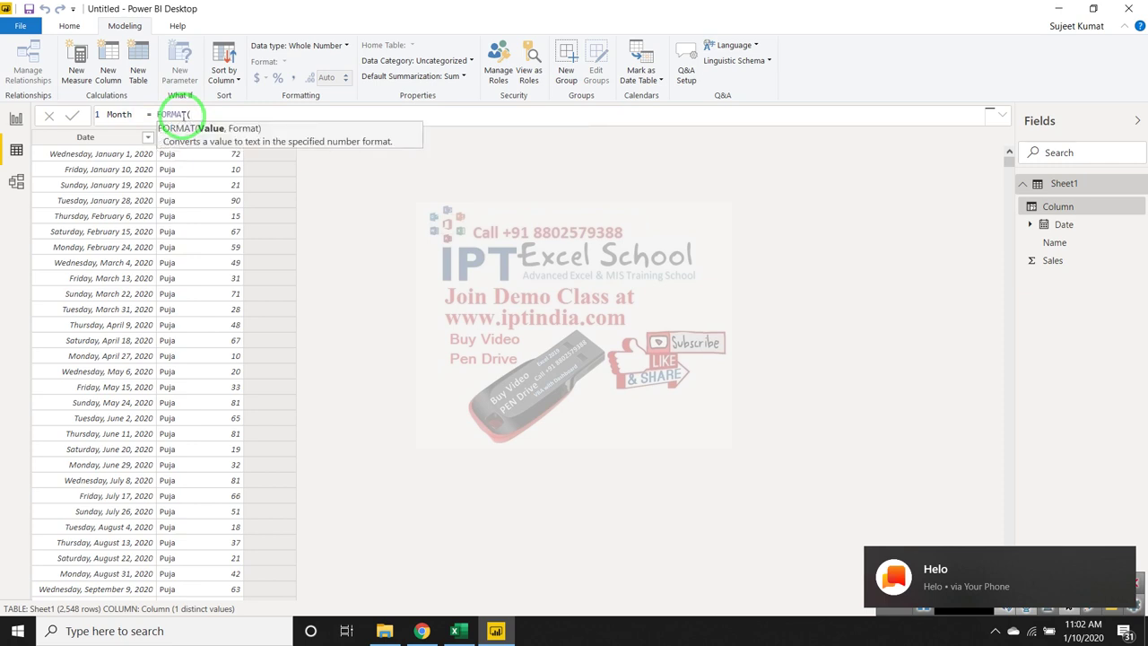
text(da)
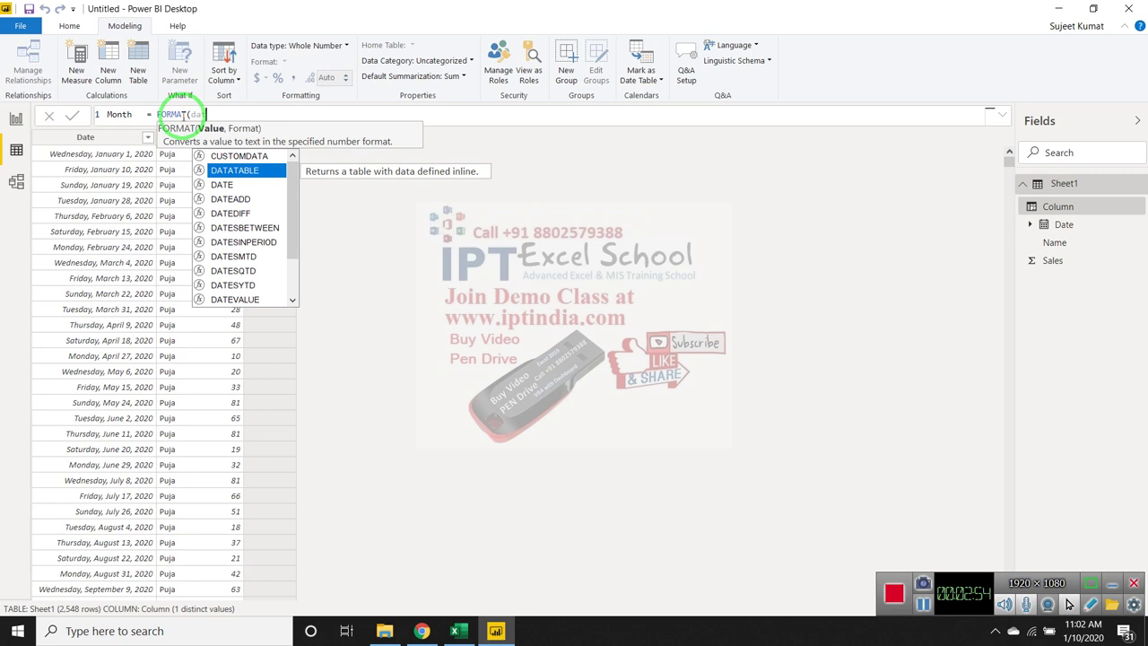
key(BackSpace)
key(BackSpace)
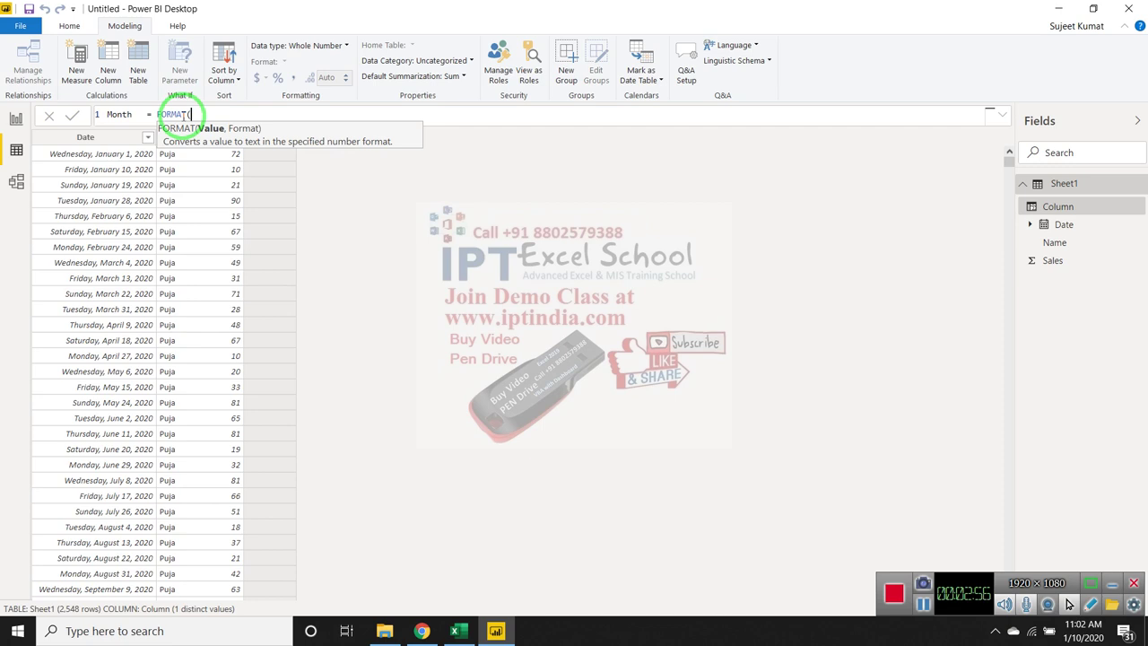
text(FORMAT()
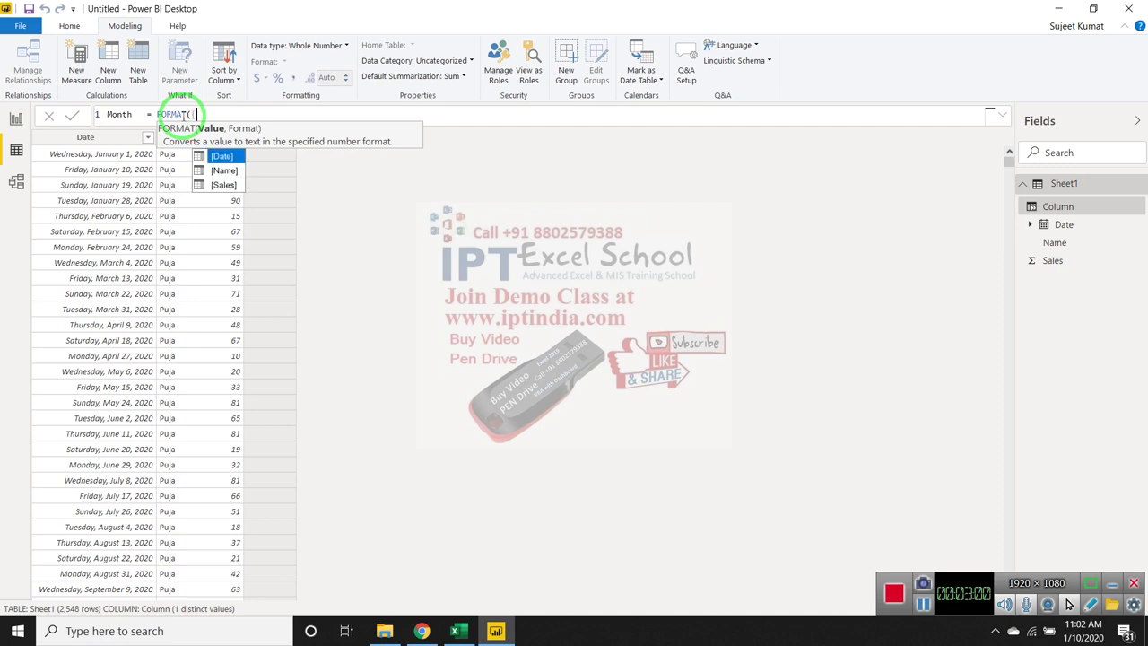
text([Date])
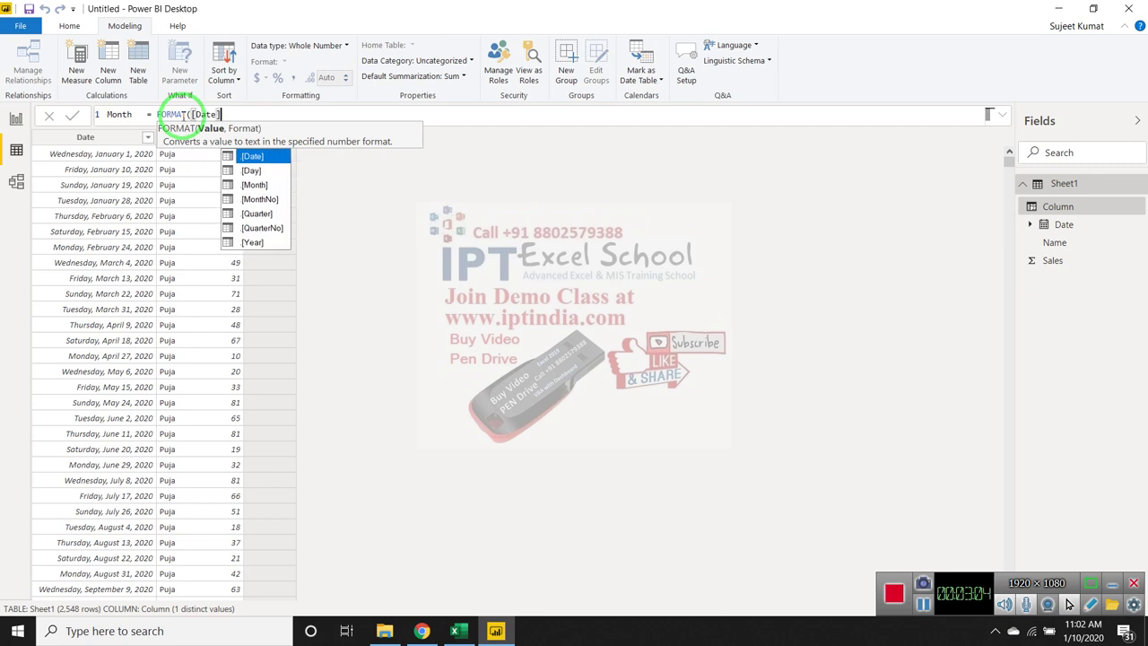
text(,)
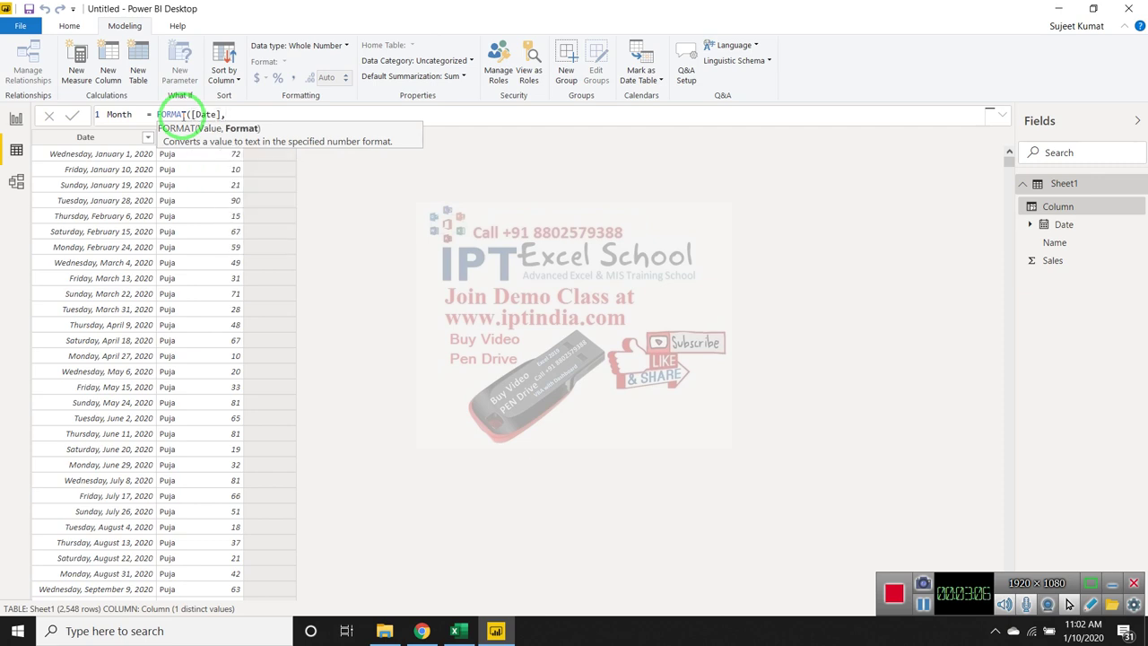
text("MMMM")
text())
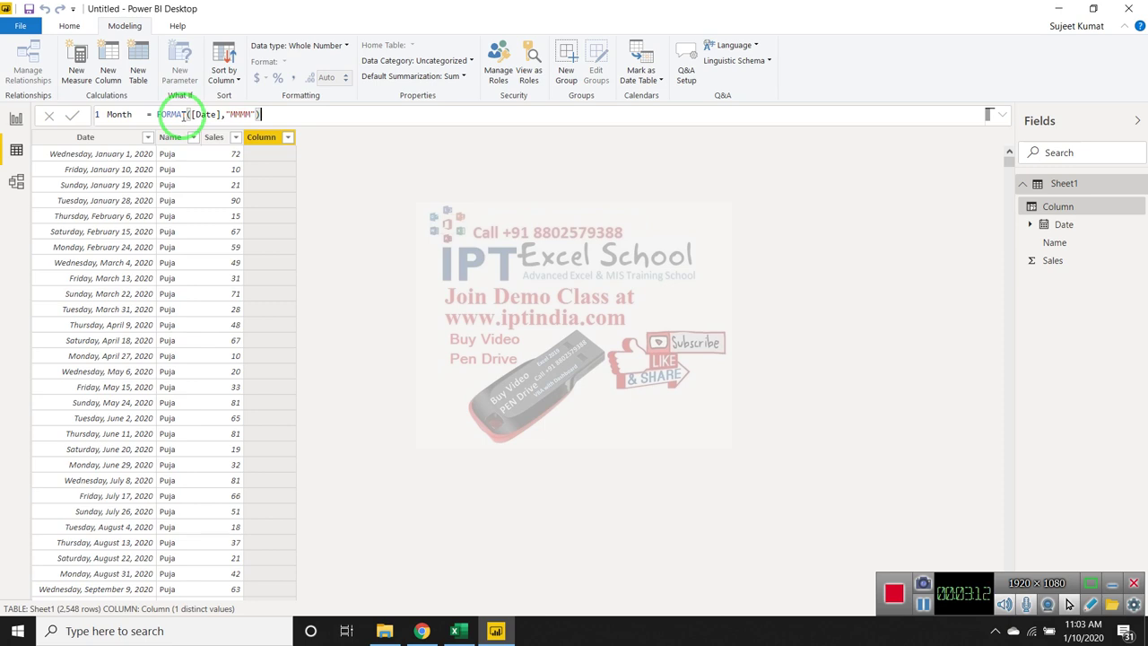
key(Return)
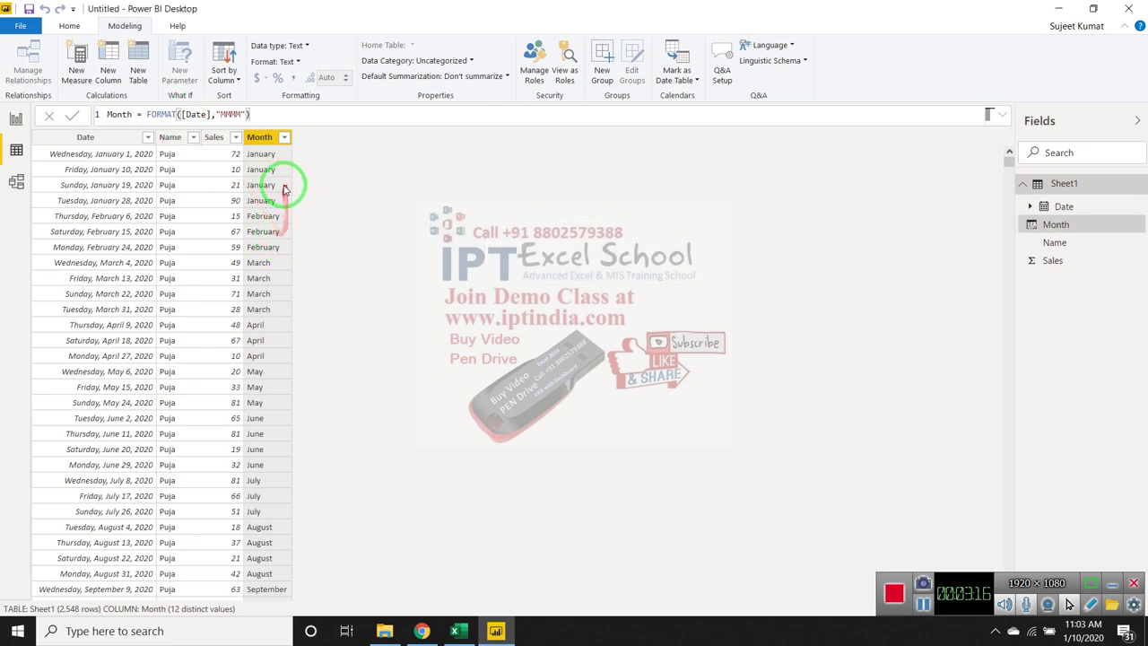
On the report page, build a table visual of Month and Sales totalling 125201.
click(15, 119)
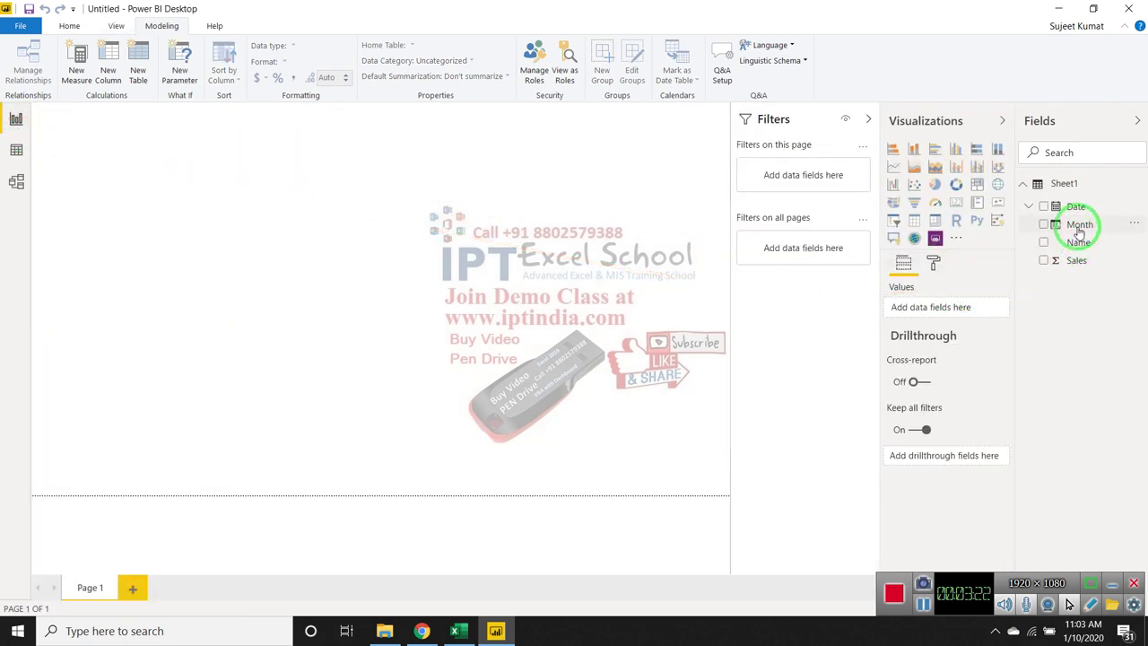
drag(1079, 224, 392, 199)
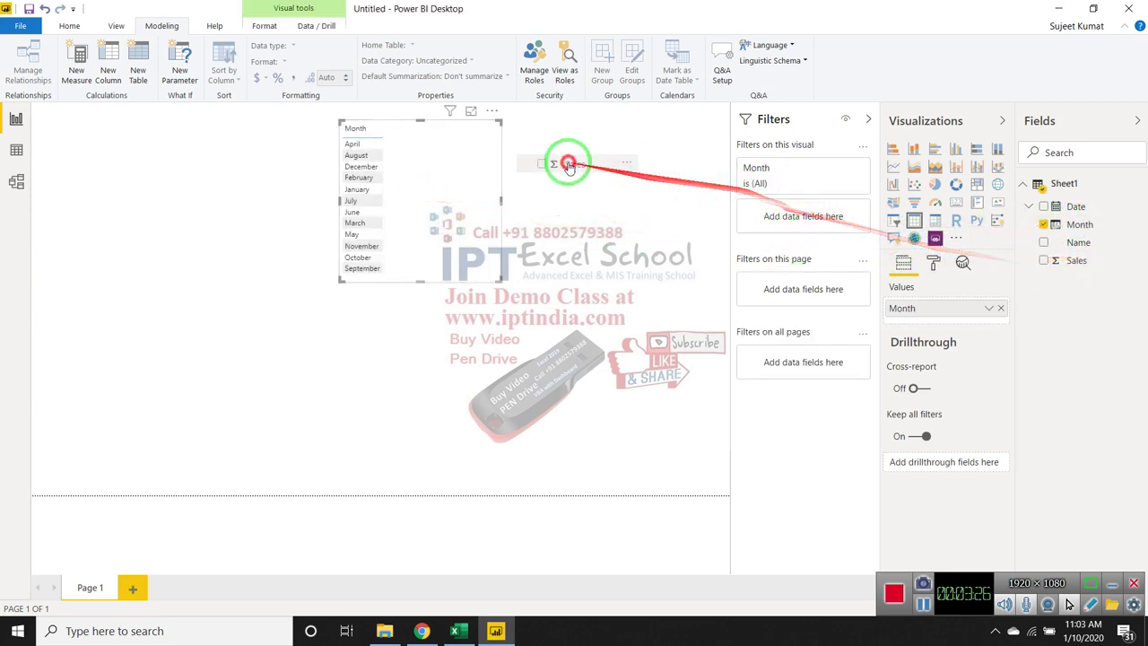
drag(1058, 262, 479, 164)
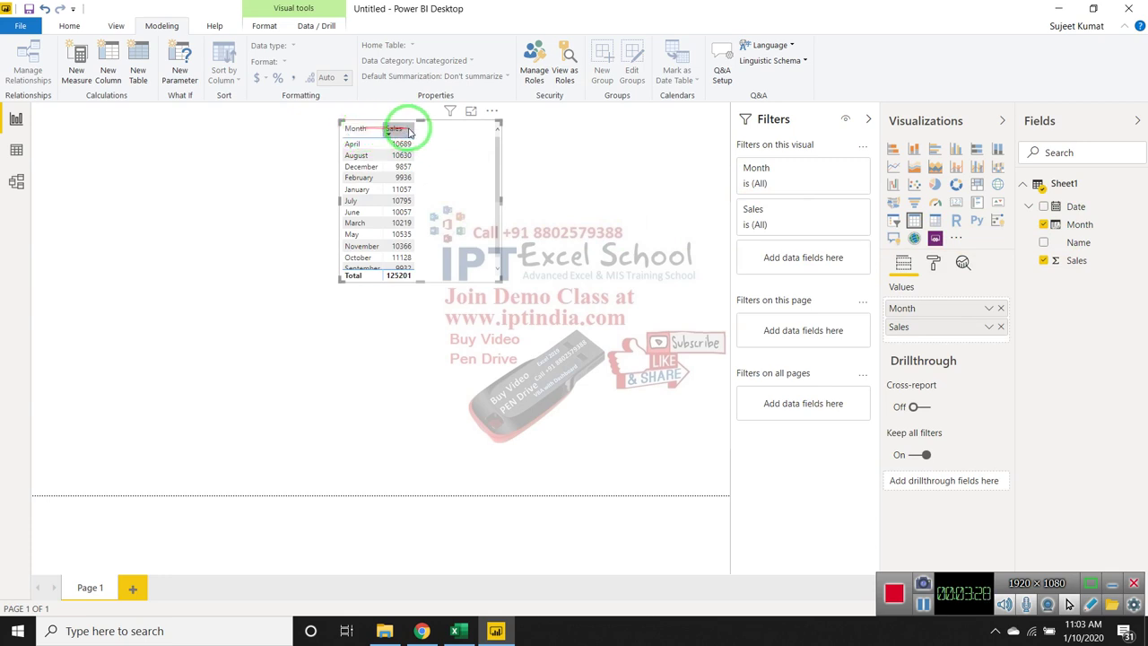
click(259, 133)
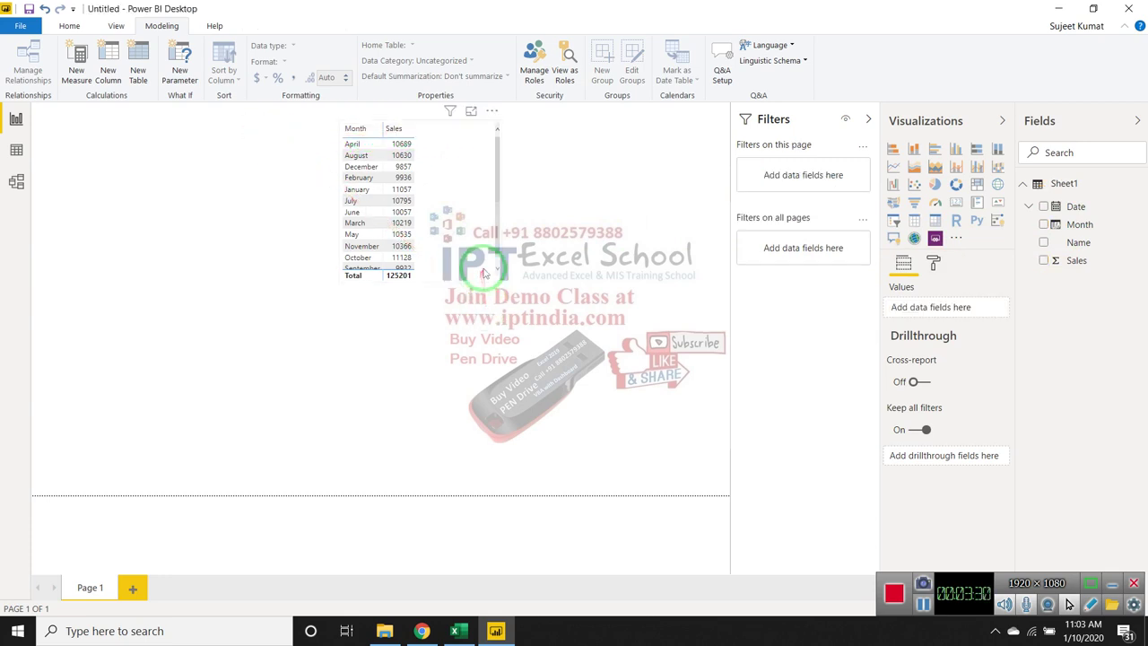
click(493, 278)
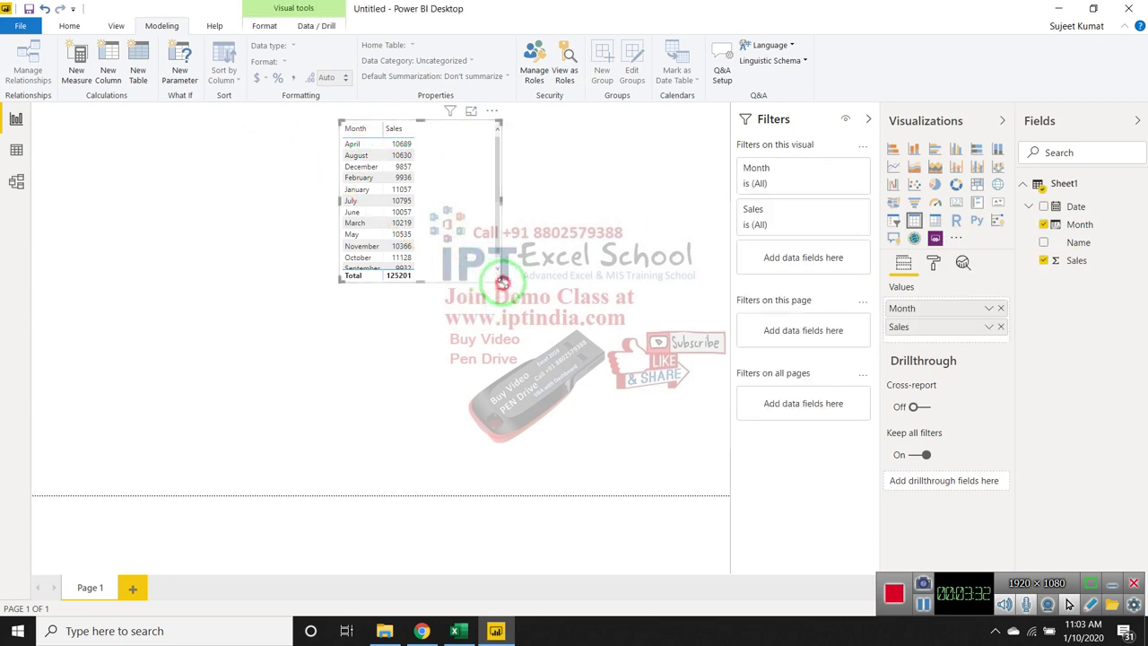
click(556, 341)
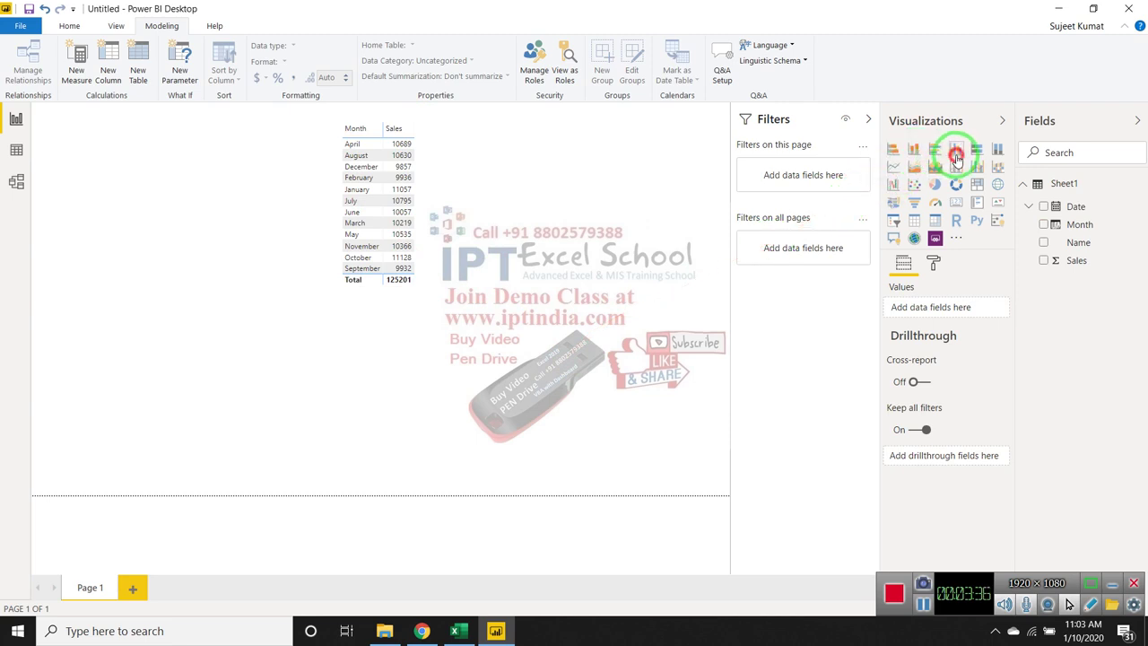
Remove the stray empty chart and convert the Month/Sales table into a clustered column chart.
click(956, 151)
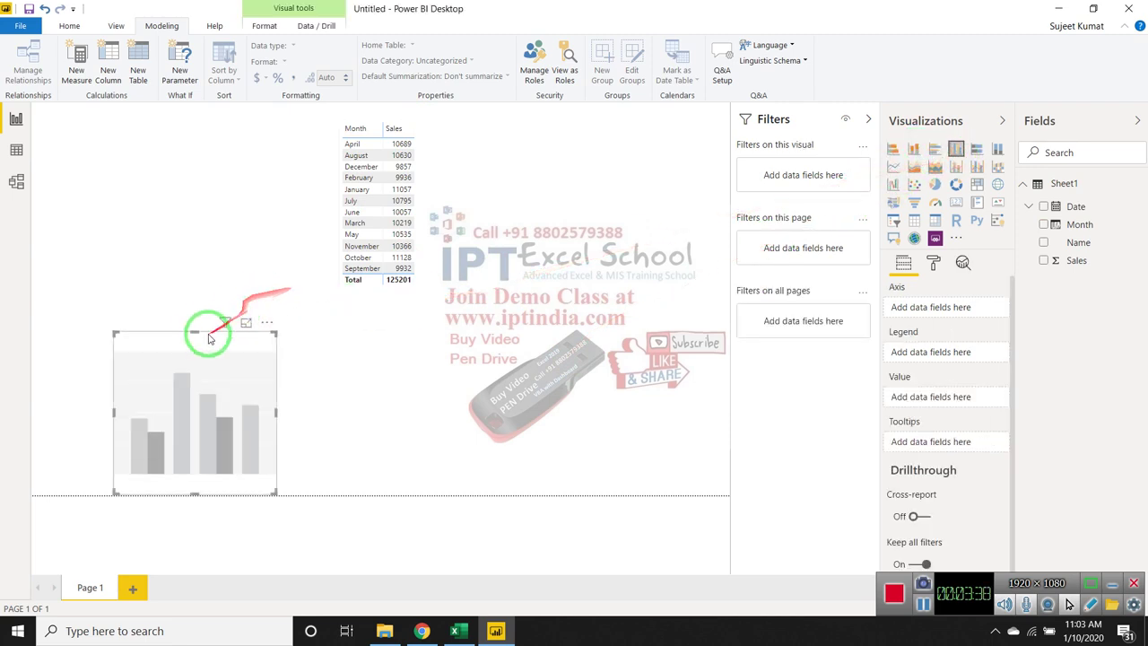
key(Delete)
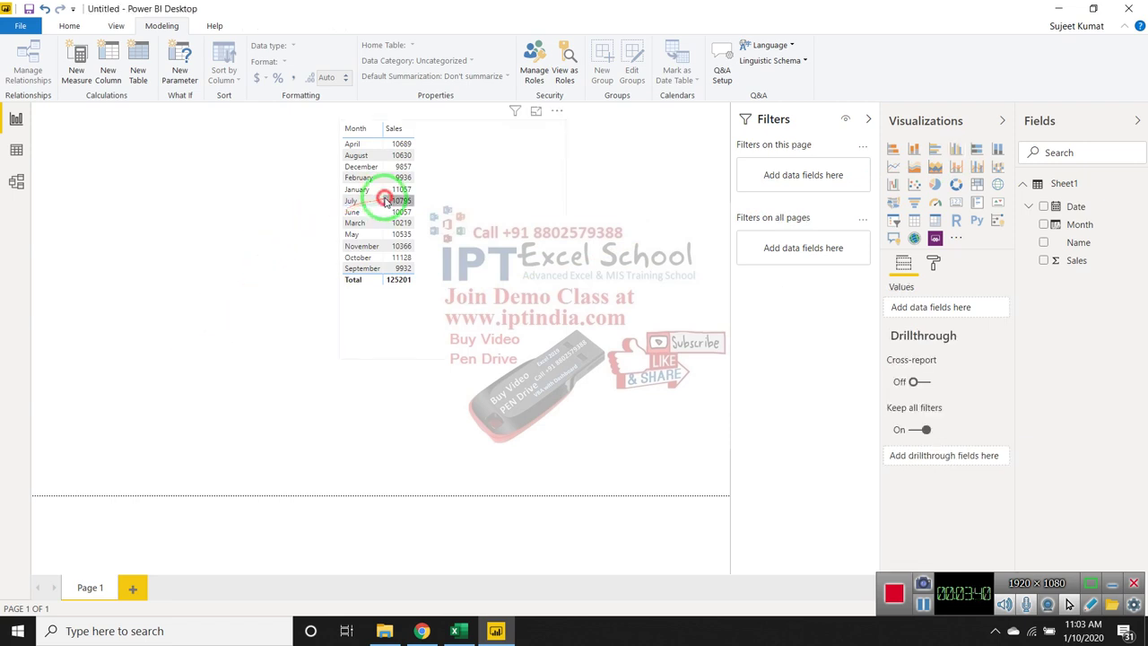
click(384, 197)
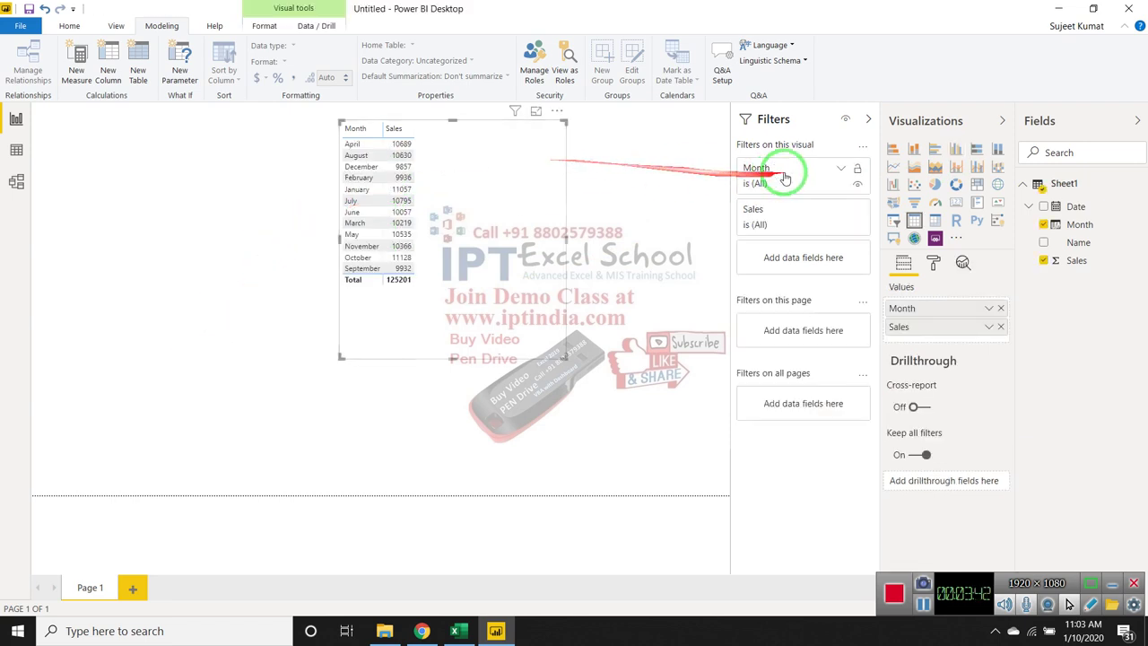
click(913, 149)
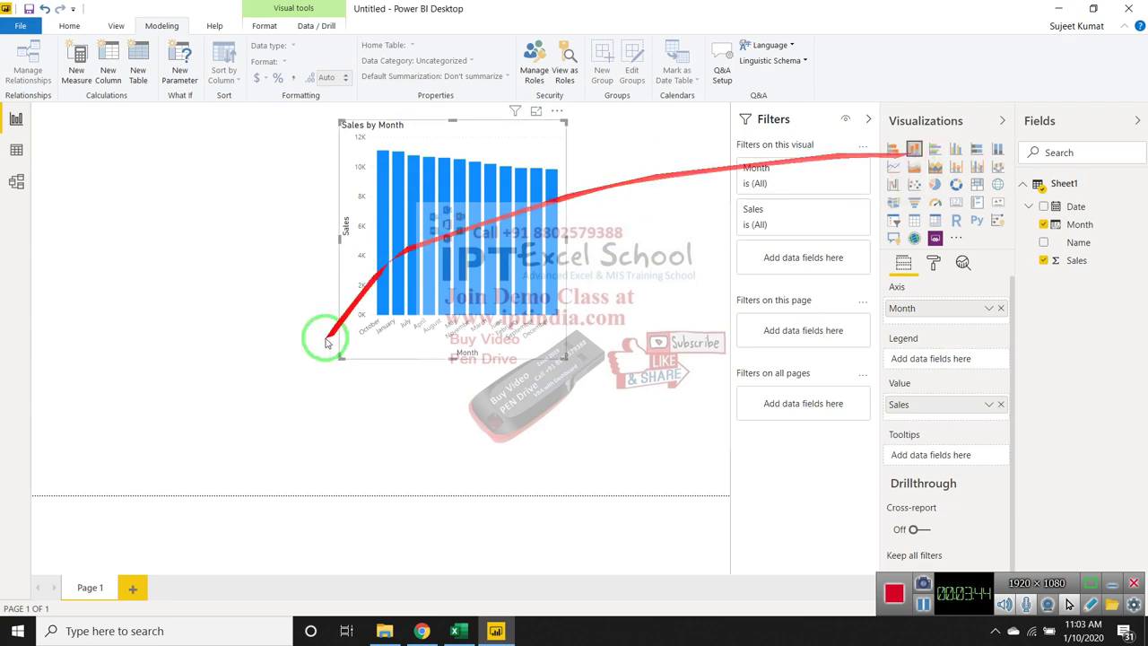
Enlarge the Sales by Month chart leftward and downward.
drag(341, 356, 69, 410)
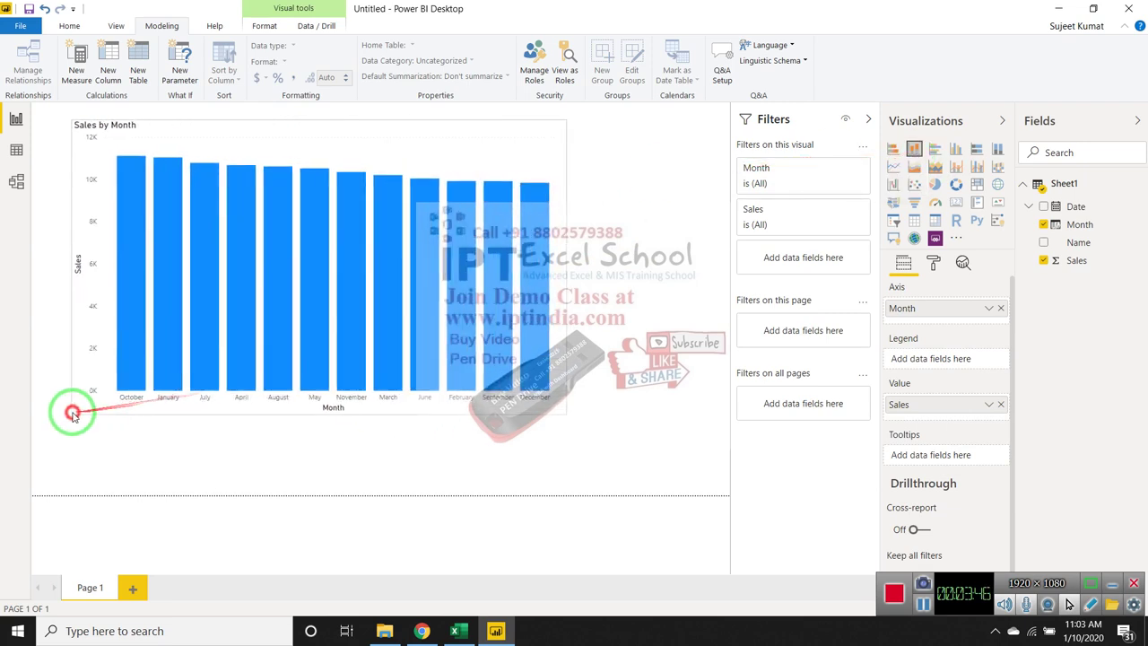
click(181, 441)
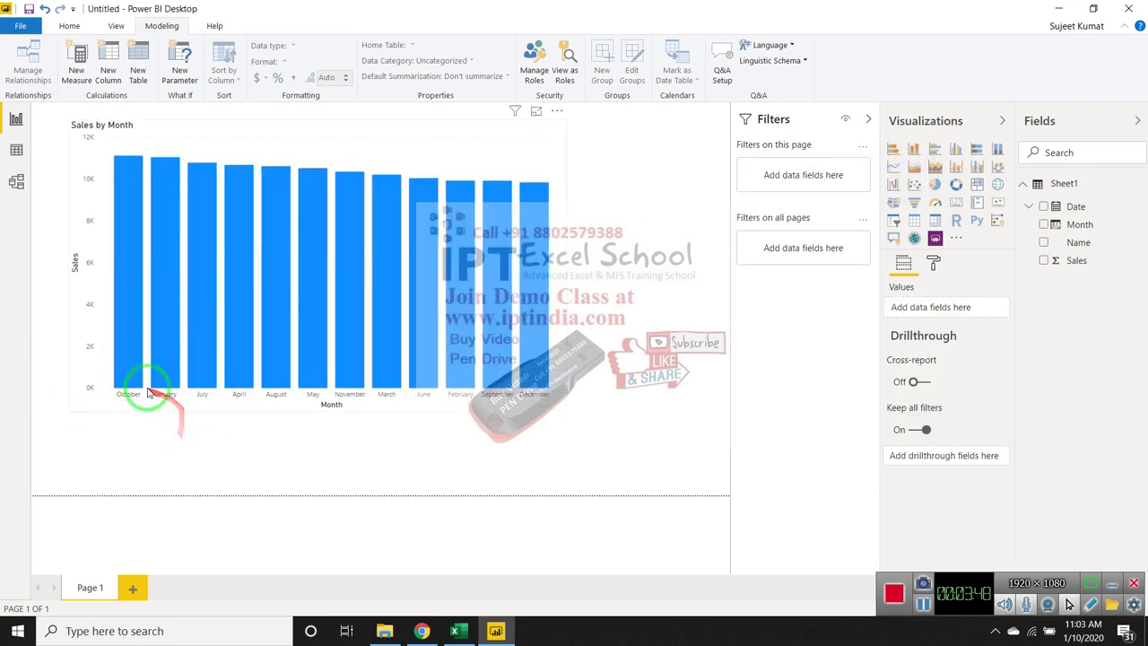
click(152, 390)
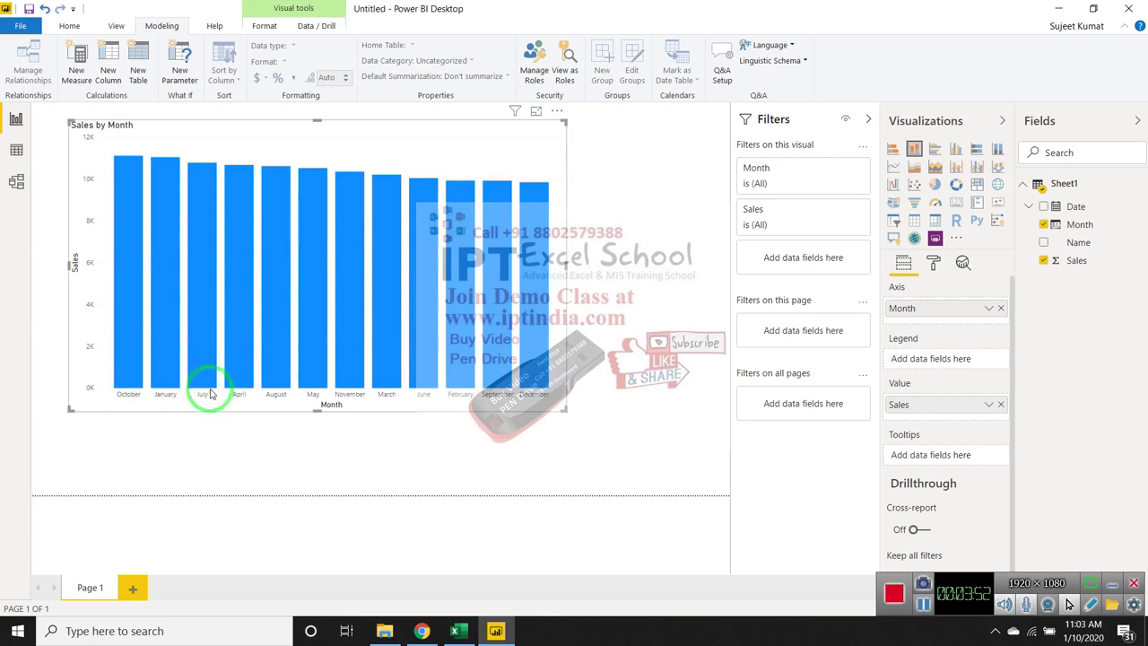
click(546, 411)
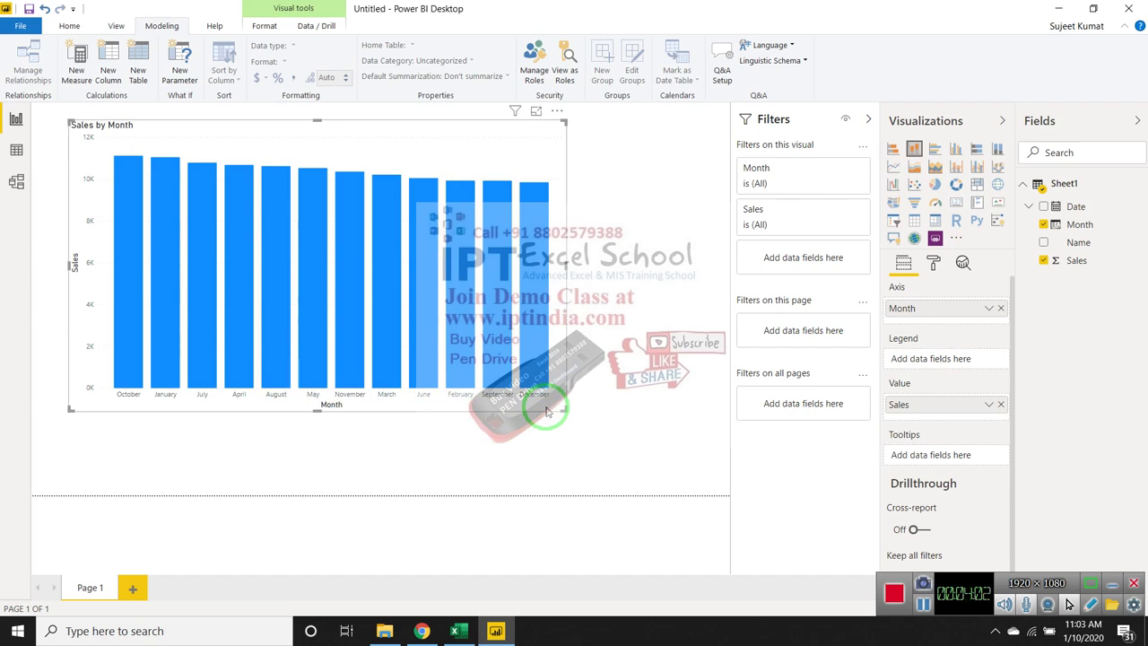
Show the Windows desktop with Win+D.
key(super+d)
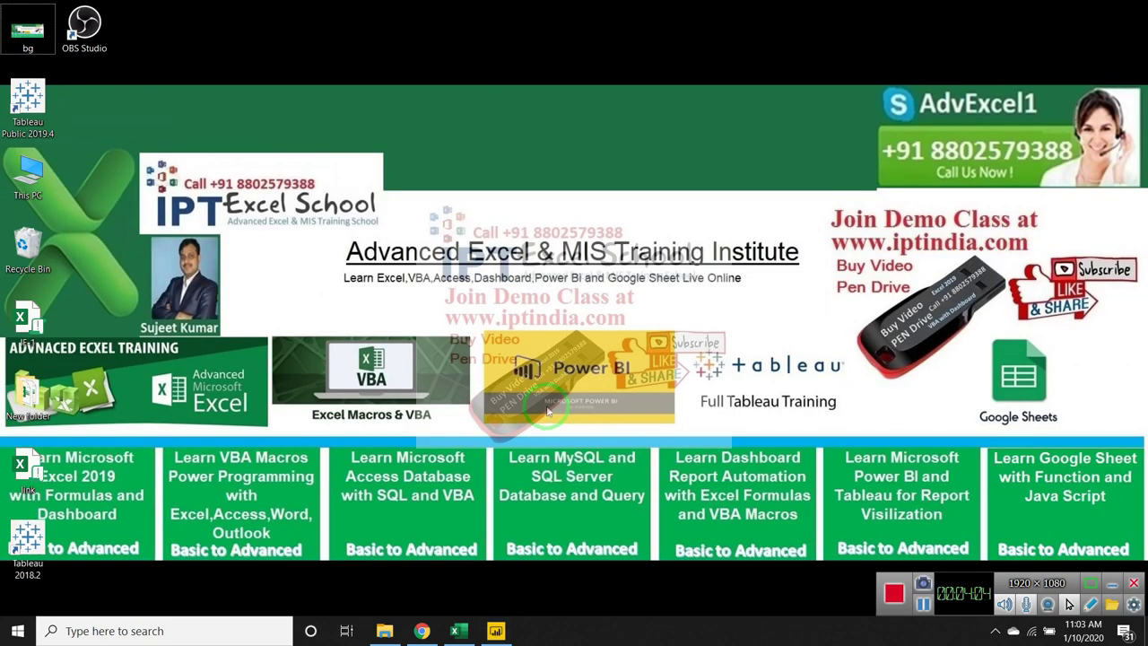